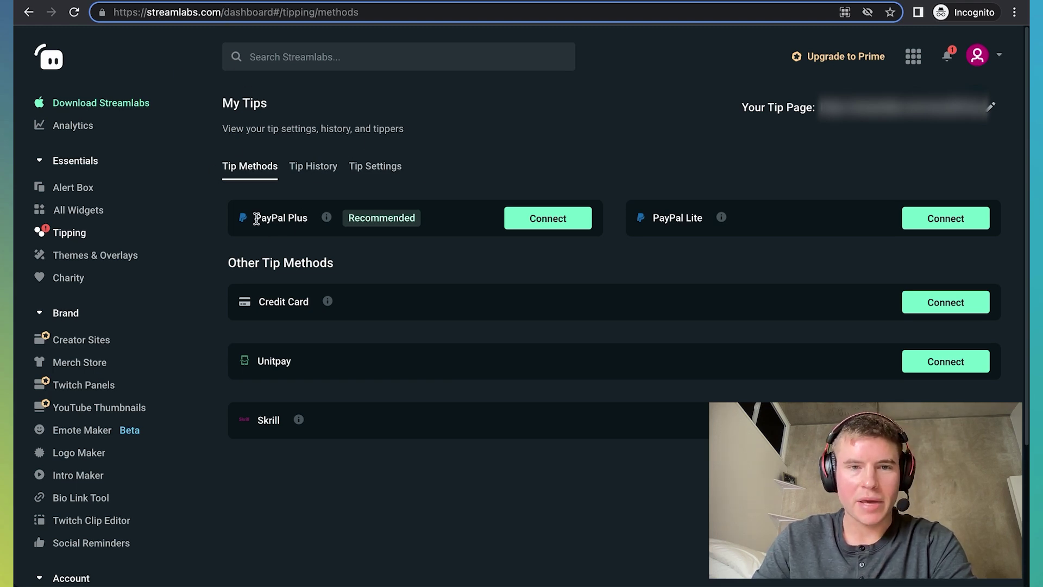
# Step: Open paypal.com in a new private browsing tab
pyautogui.moveTo(255, 218); pyautogui.dragTo(309, 219)
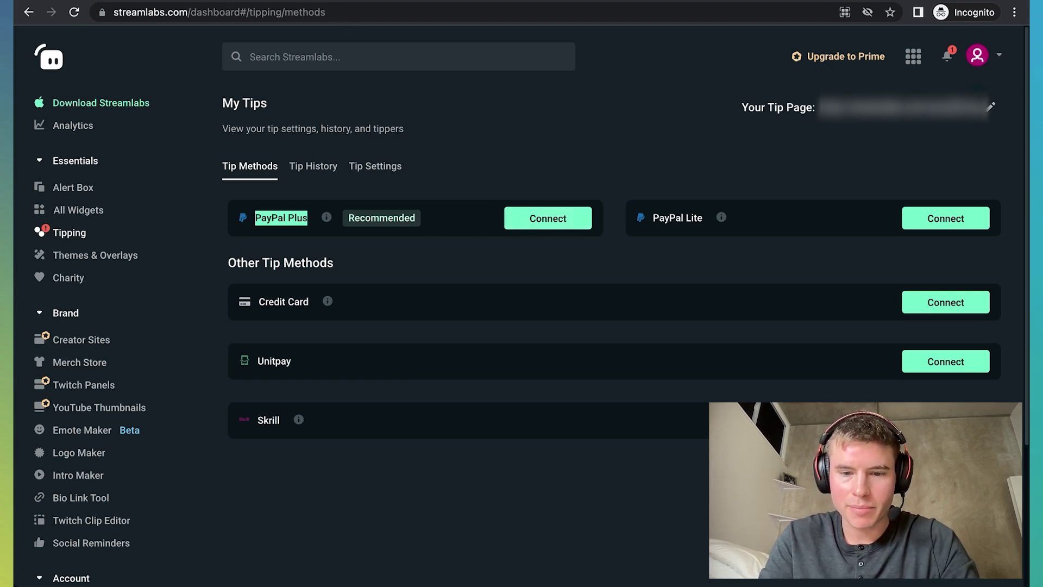
pyautogui.press('super+t')
pyautogui.write('paypal.com')
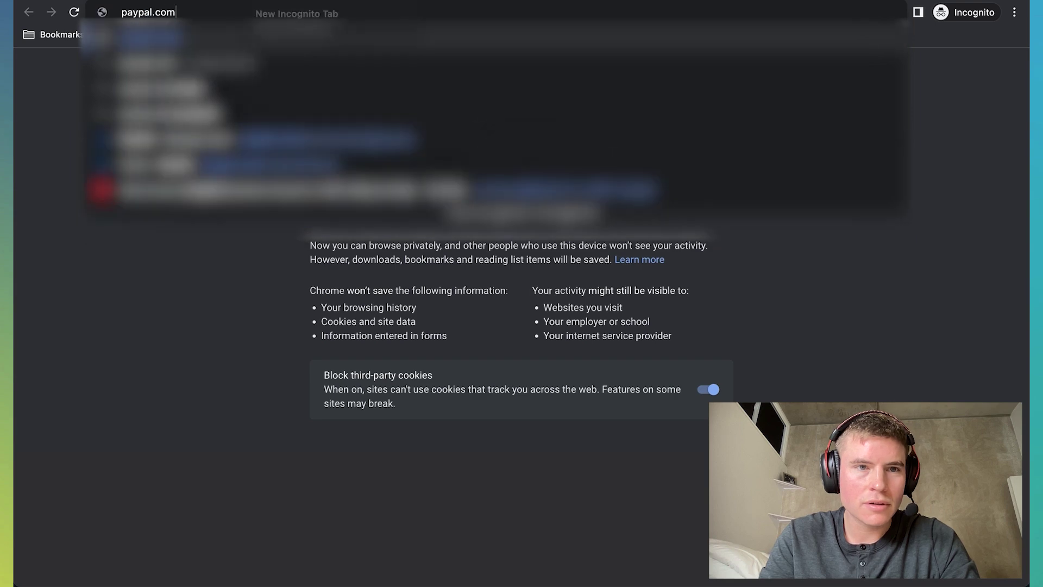
pyautogui.press('Return')
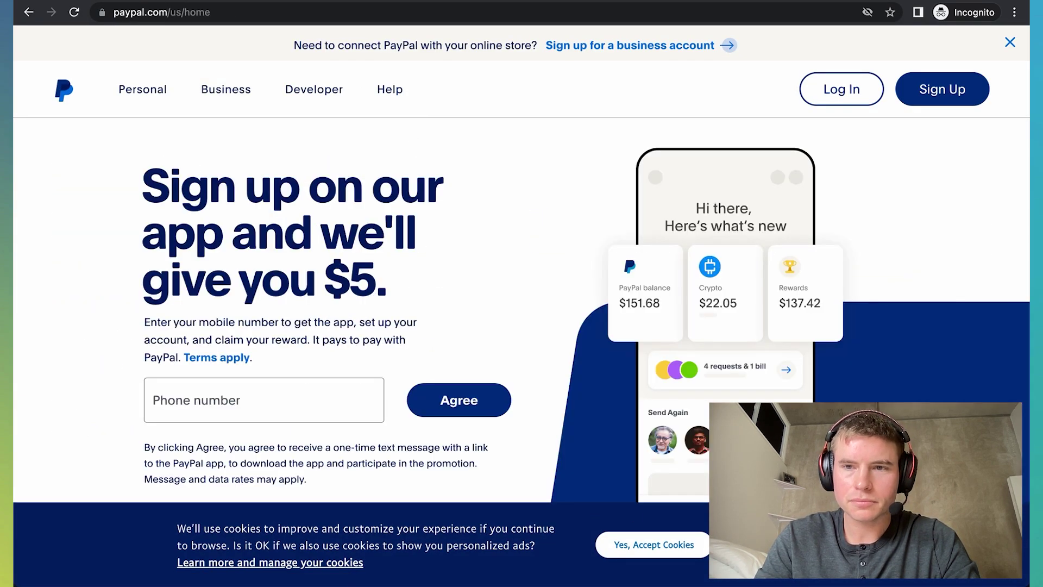
# Step: Accept cookies and begin signing up with Business Account selected
pyautogui.click(698, 549)
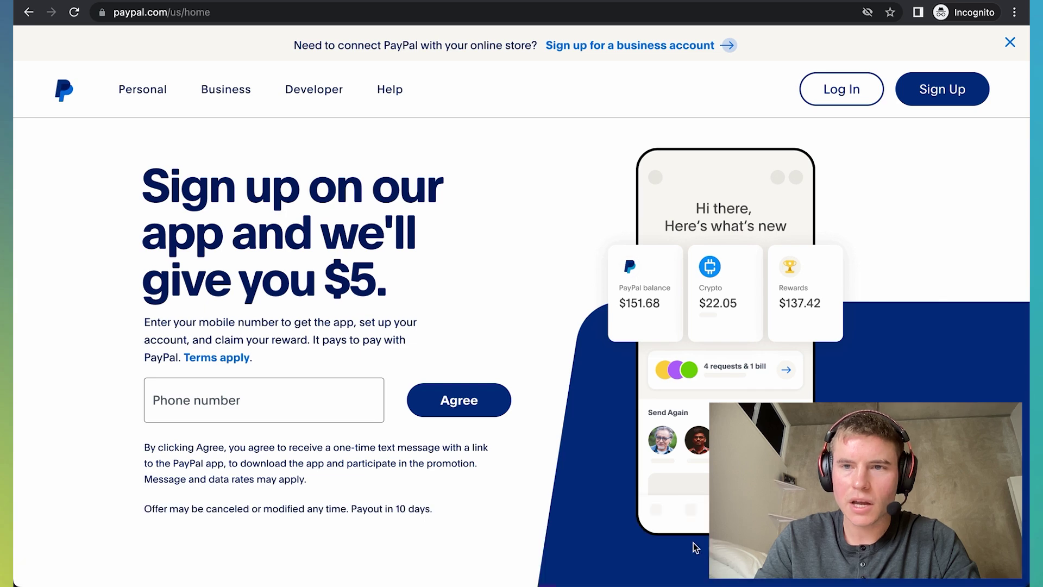
pyautogui.click(933, 97)
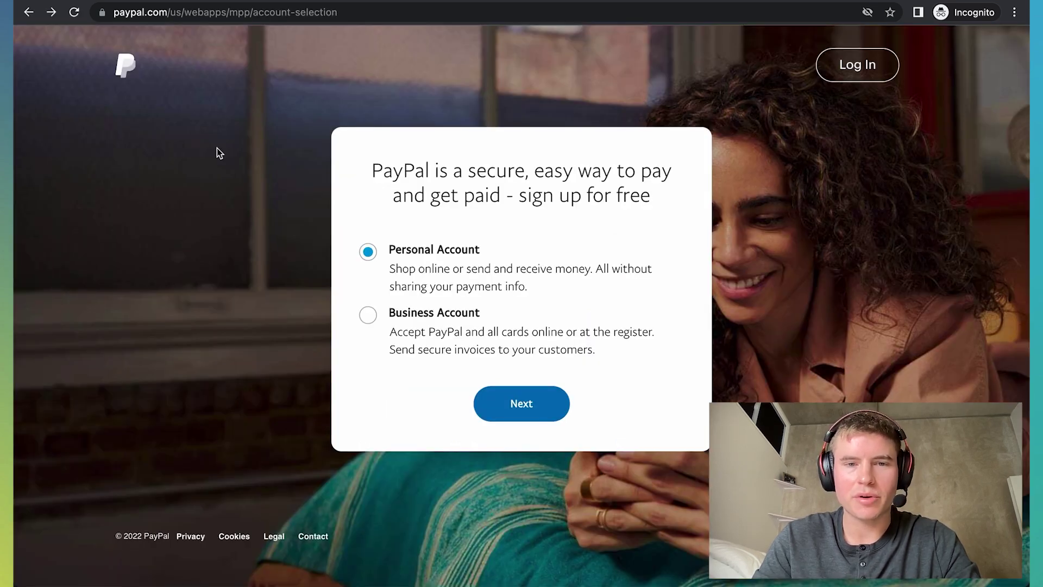
pyautogui.click(368, 317)
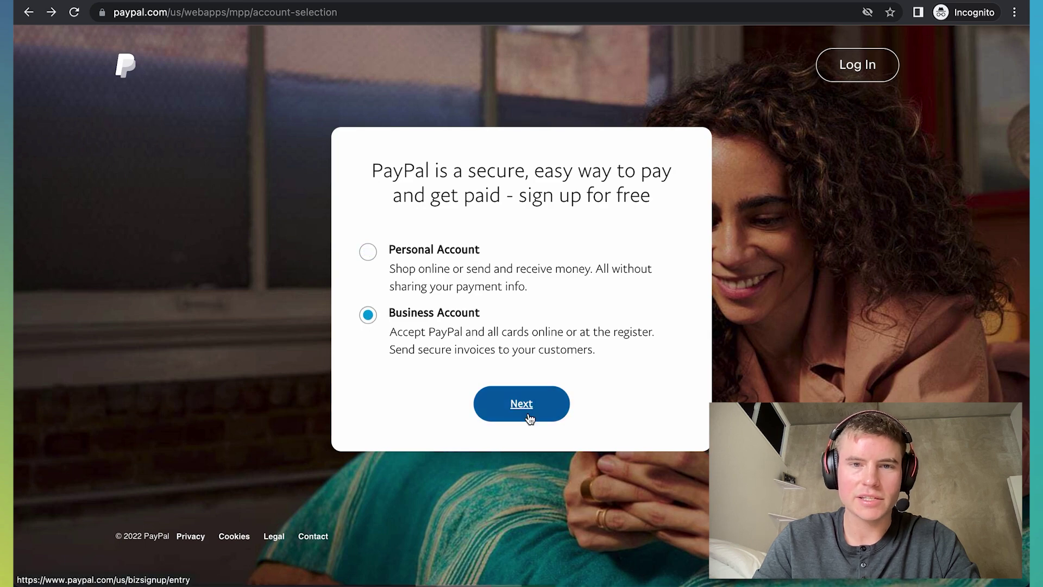
# Step: Continue to PayPal's Create a business account form
pyautogui.click(527, 415)
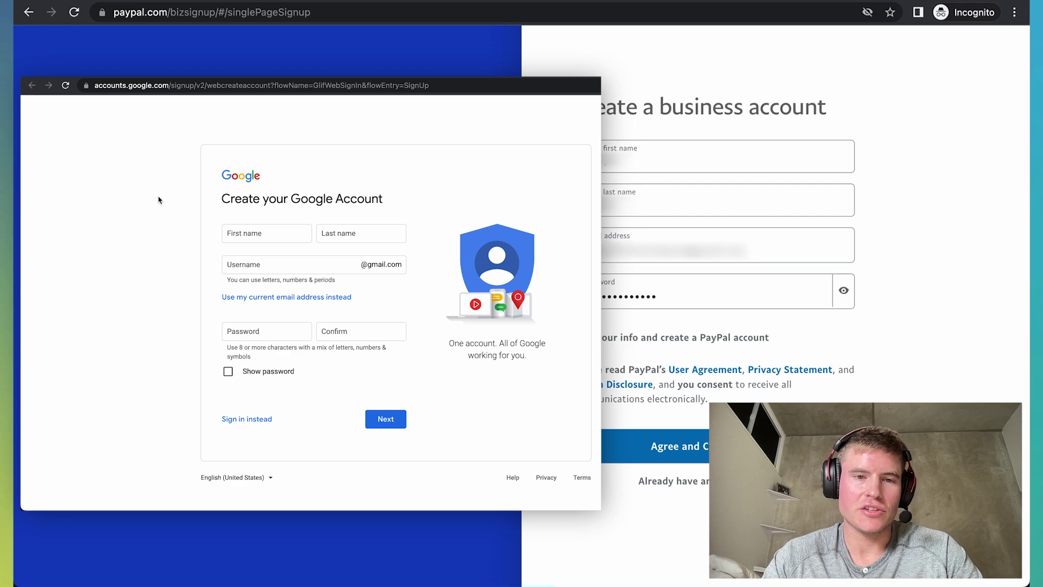
pyautogui.click(190, 85)
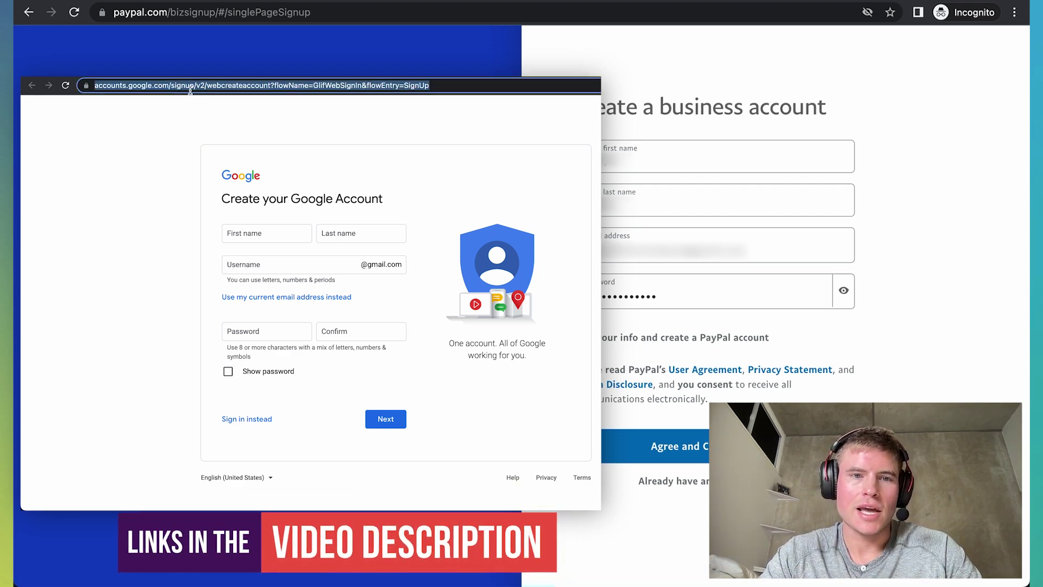
pyautogui.click(260, 235)
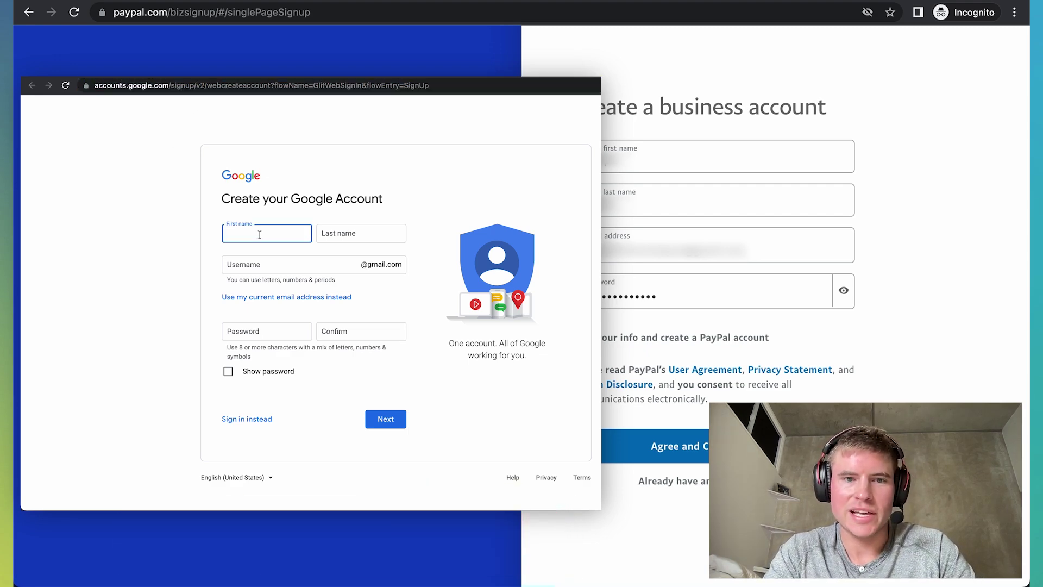
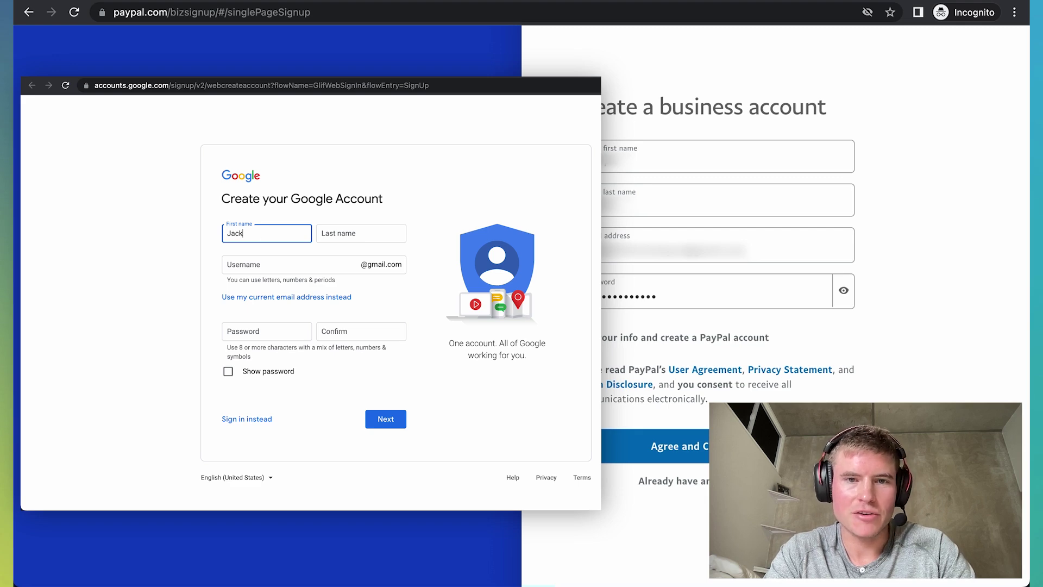
pyautogui.press('Tab')
# Step: Choose the Gmail username, set and confirm the password, and submit
pyautogui.click(273, 264)
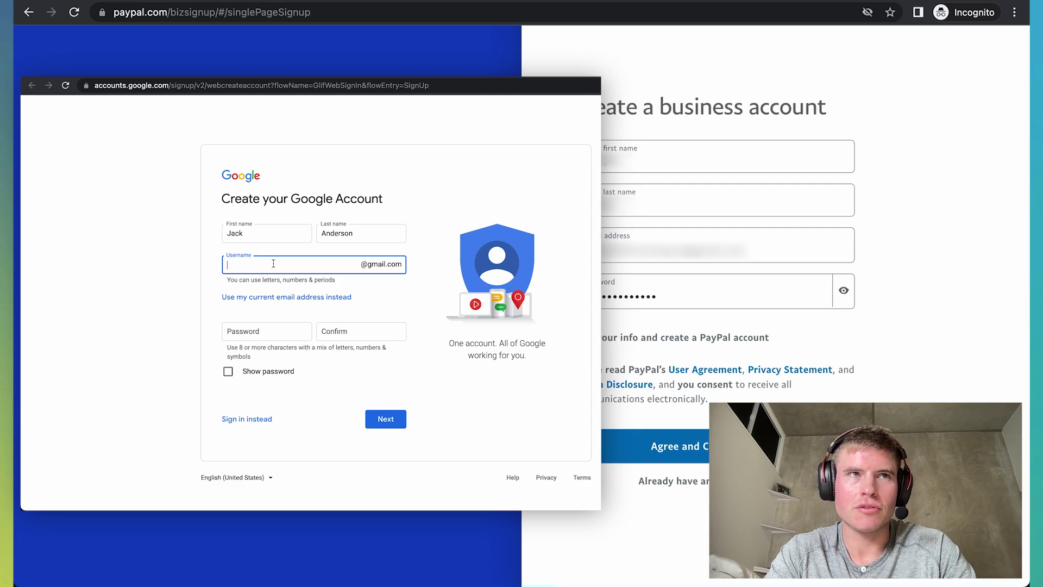
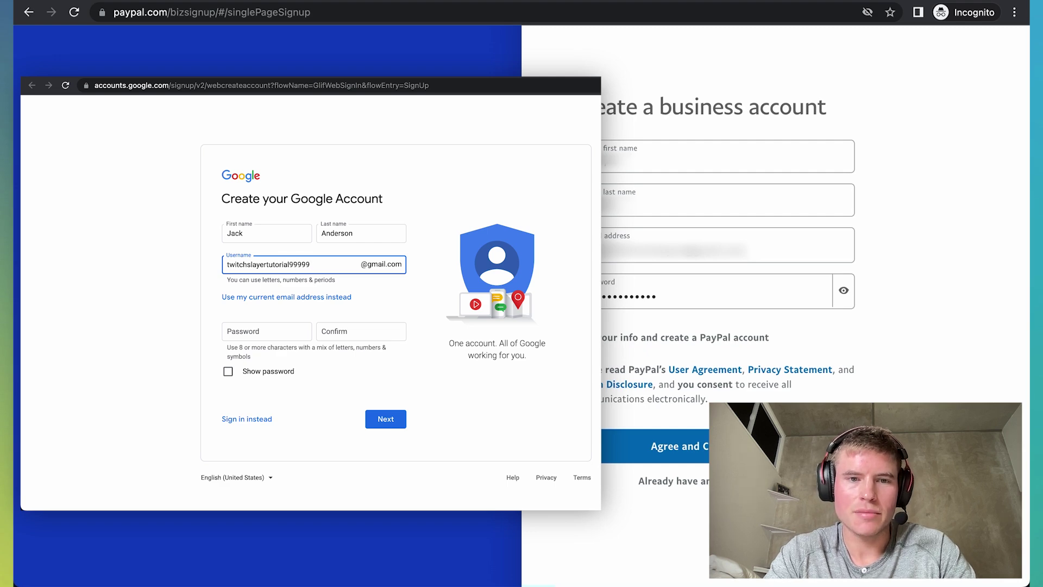
pyautogui.click(236, 328)
pyautogui.write('•••••••••')
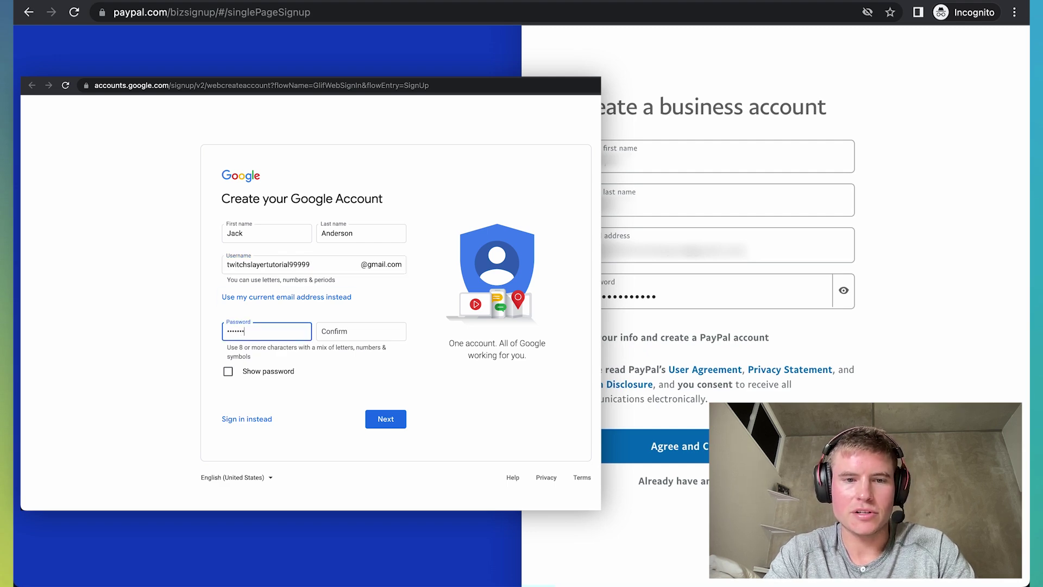
pyautogui.write('••')
pyautogui.press('Tab')
pyautogui.write('••••••••')
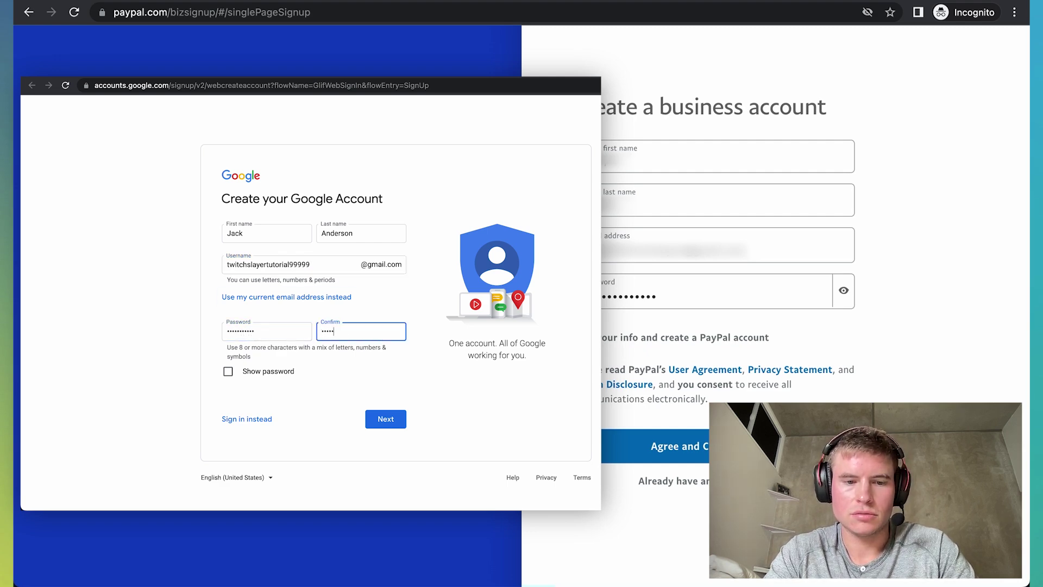
pyautogui.write('•••')
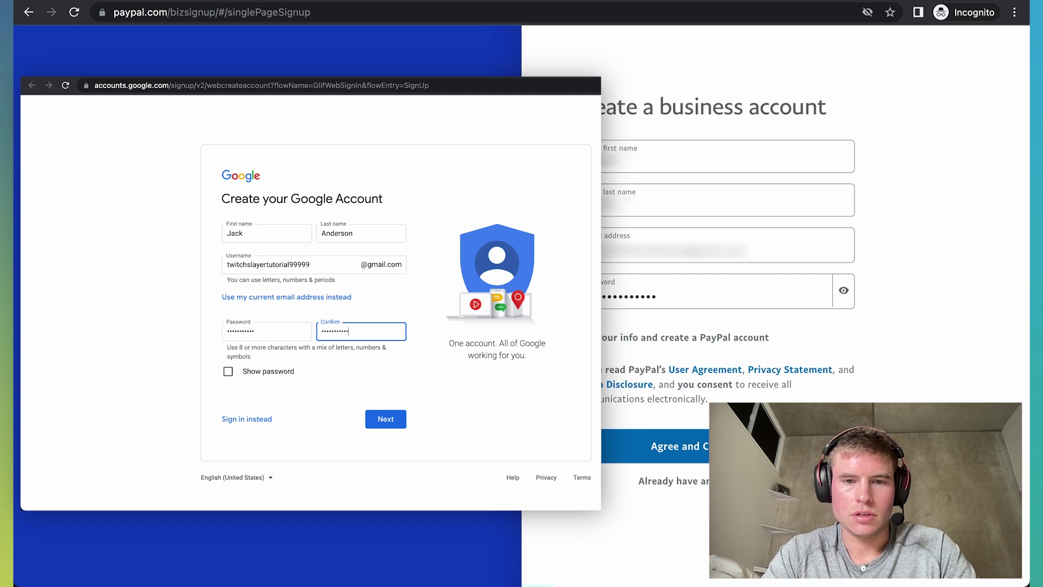
pyautogui.click(386, 420)
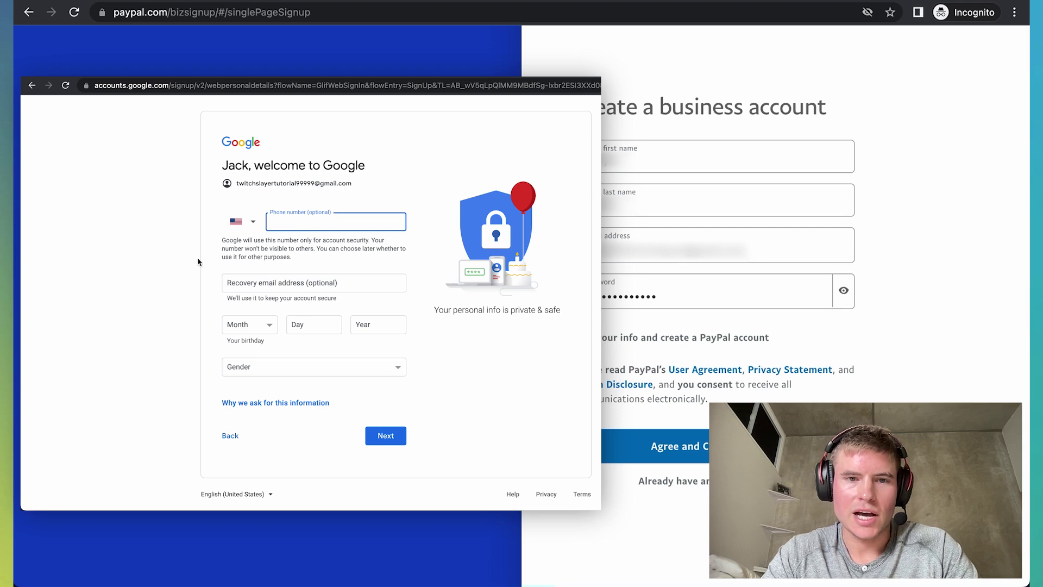
# Step: Fill in the birth month, day and birth year 1990
pyautogui.click(330, 283)
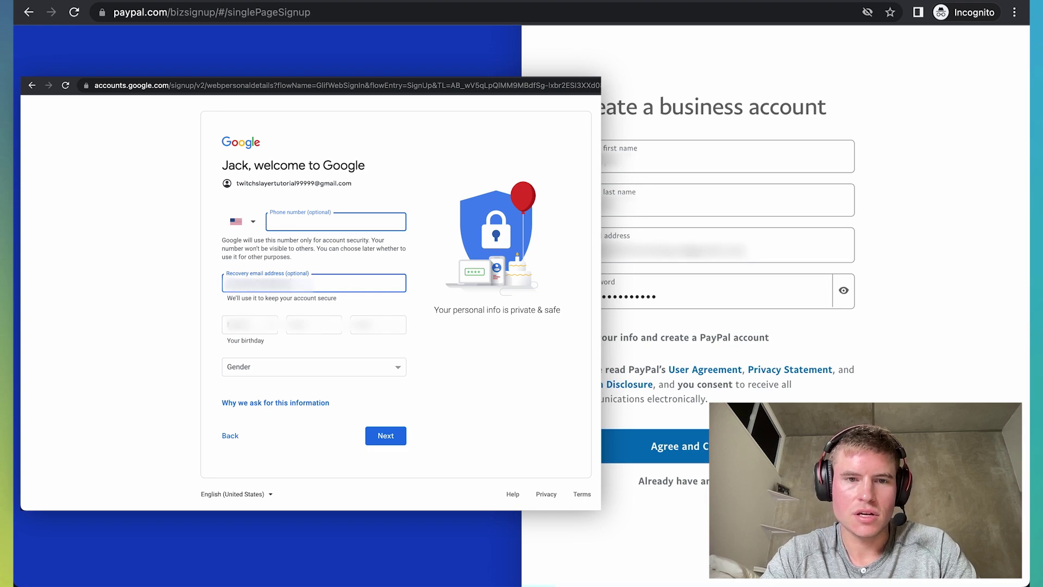
pyautogui.click(234, 331)
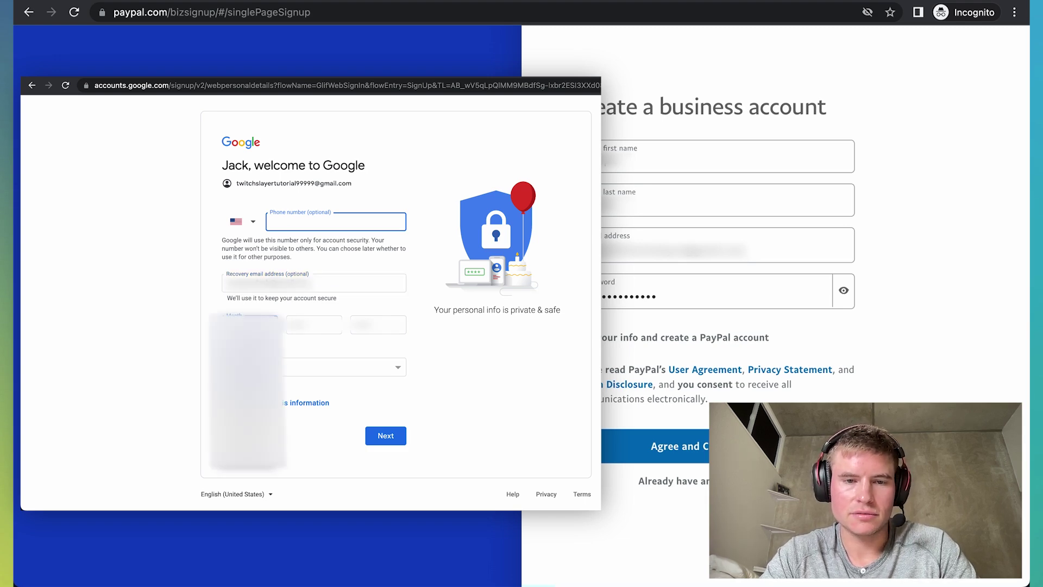
pyautogui.click(303, 333)
pyautogui.click(303, 334)
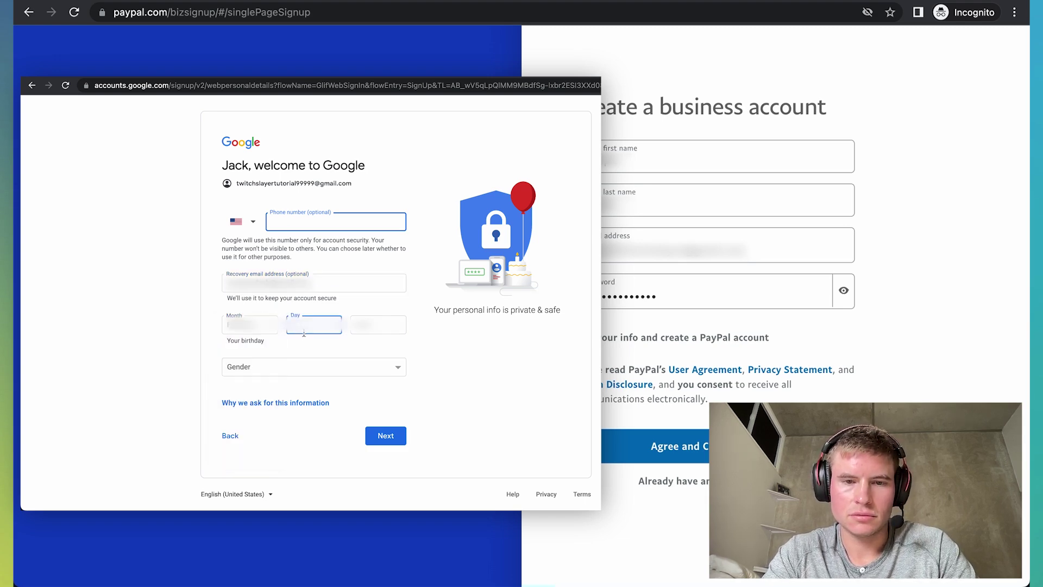
pyautogui.click(378, 324)
pyautogui.write('1990')
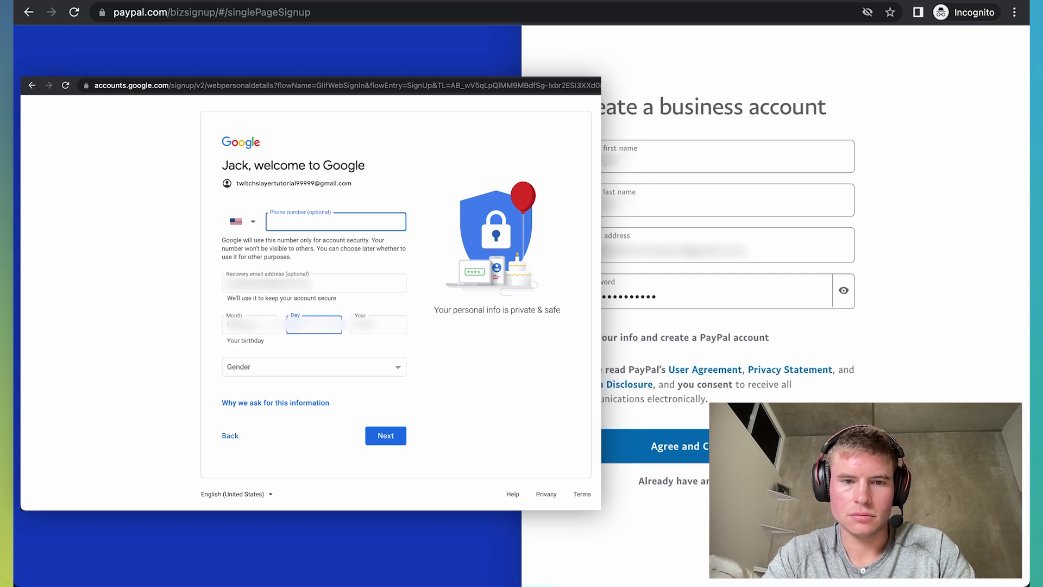
# Step: Set gender to Male, continue, and agree to Google's privacy and terms
pyautogui.click(293, 367)
pyautogui.click(295, 381)
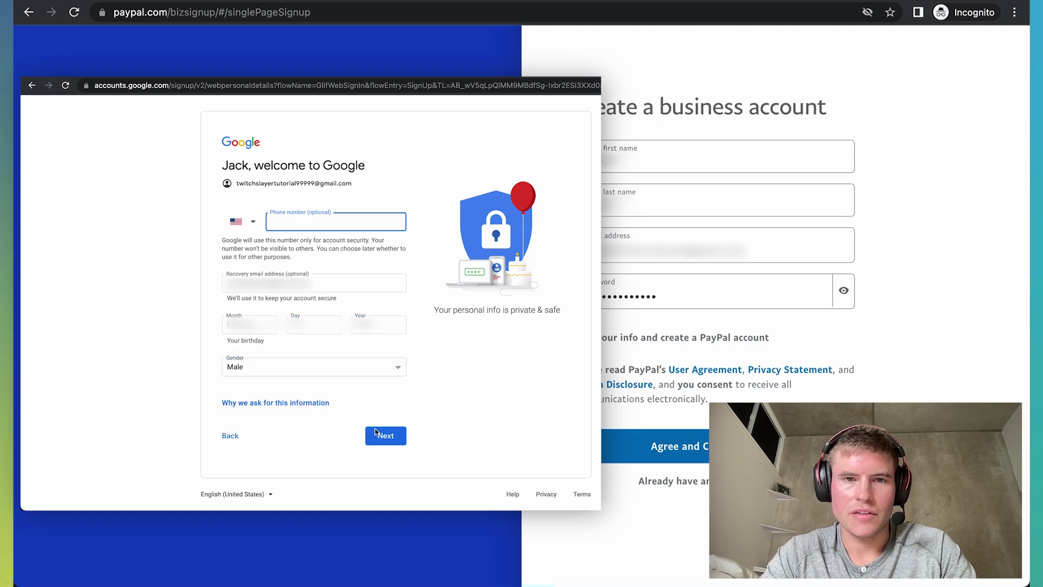
pyautogui.click(394, 437)
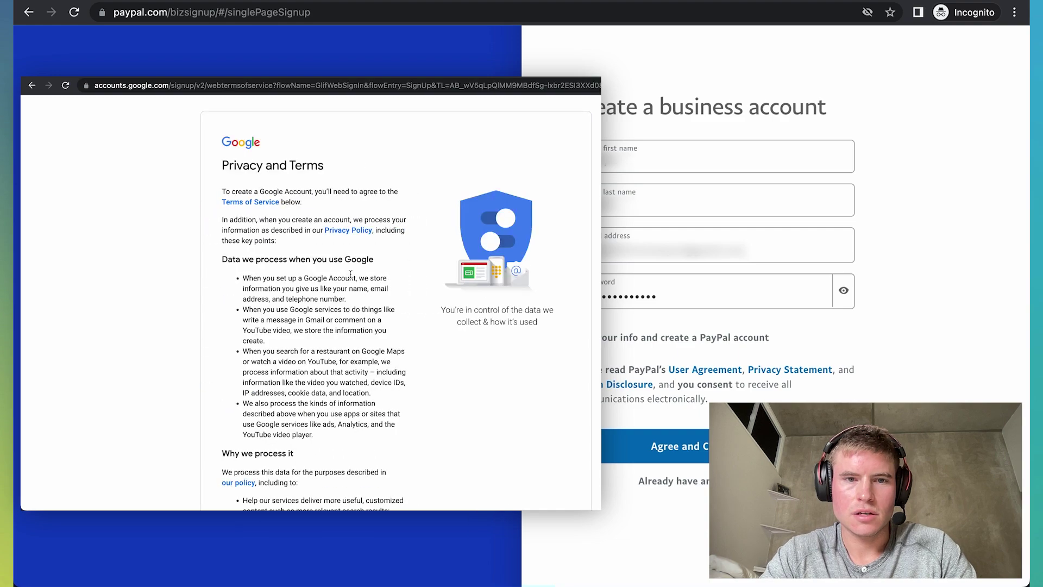
pyautogui.scroll(-10, 350, 278)
pyautogui.scroll(10, 350, 278)
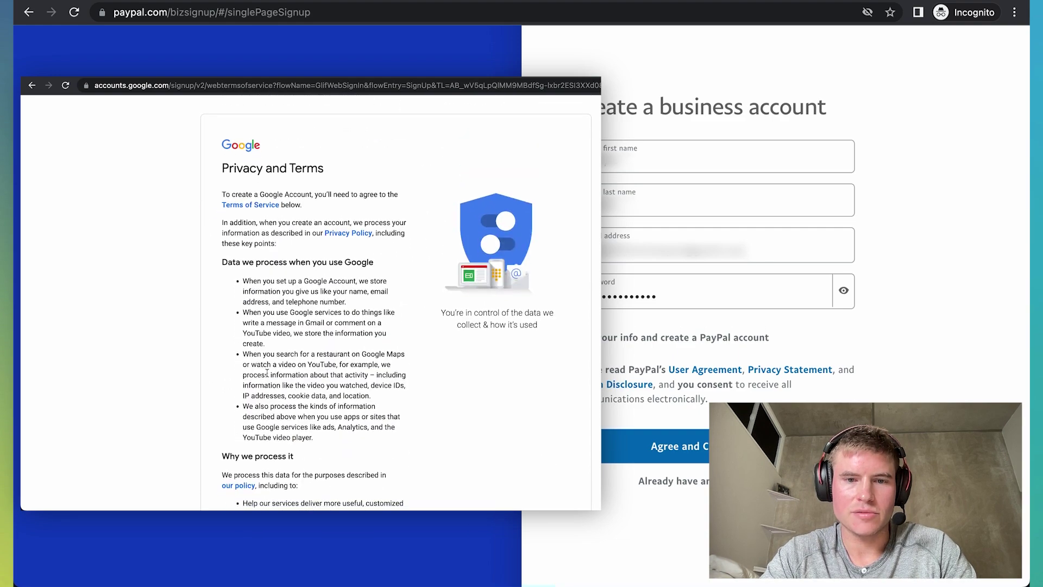
pyautogui.scroll(-10, 351, 279)
pyautogui.click(380, 437)
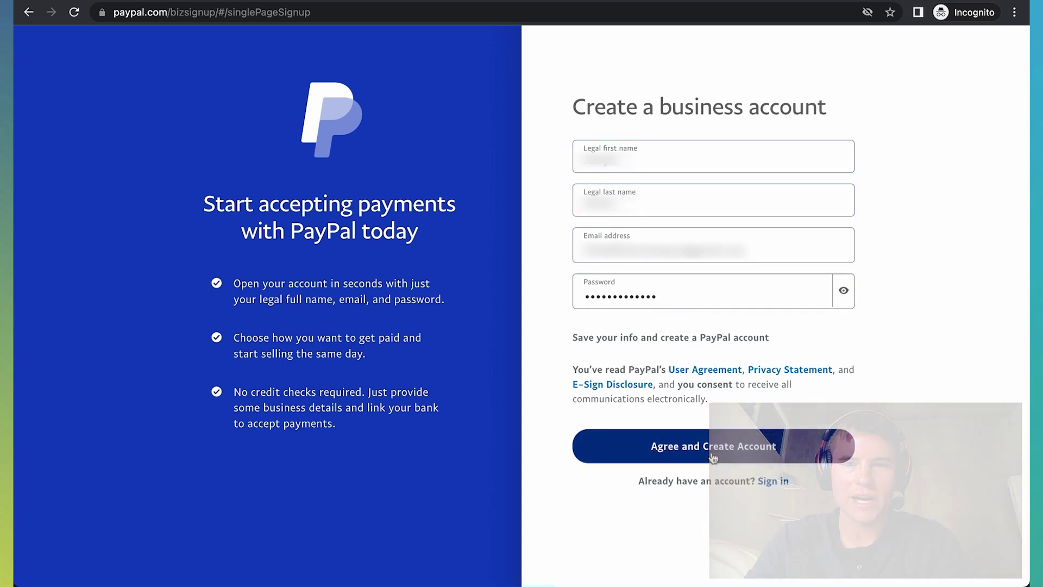
# Step: Agree to PayPal's terms and create the business account
pyautogui.click(712, 454)
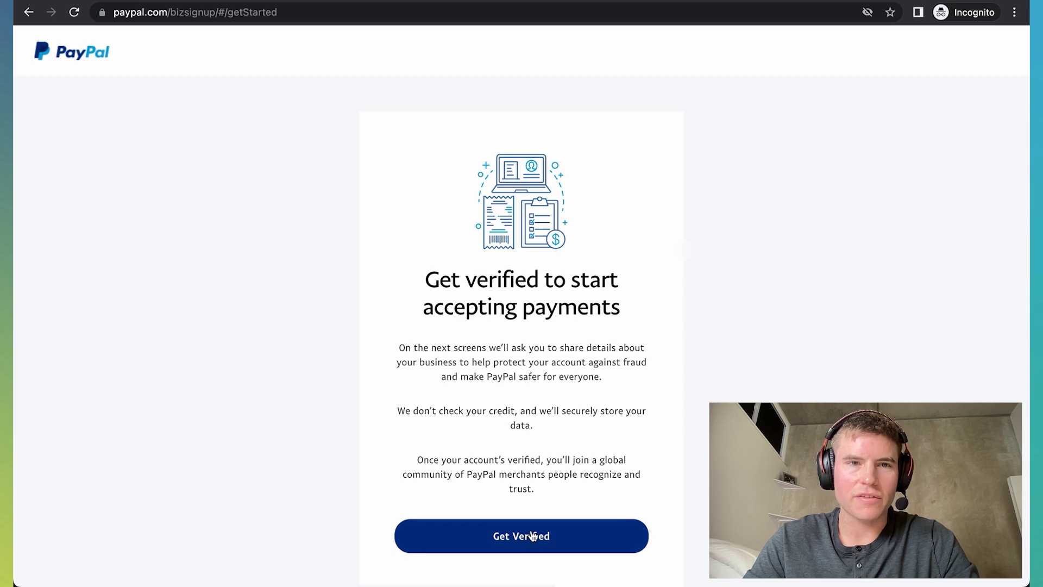
pyautogui.click(533, 535)
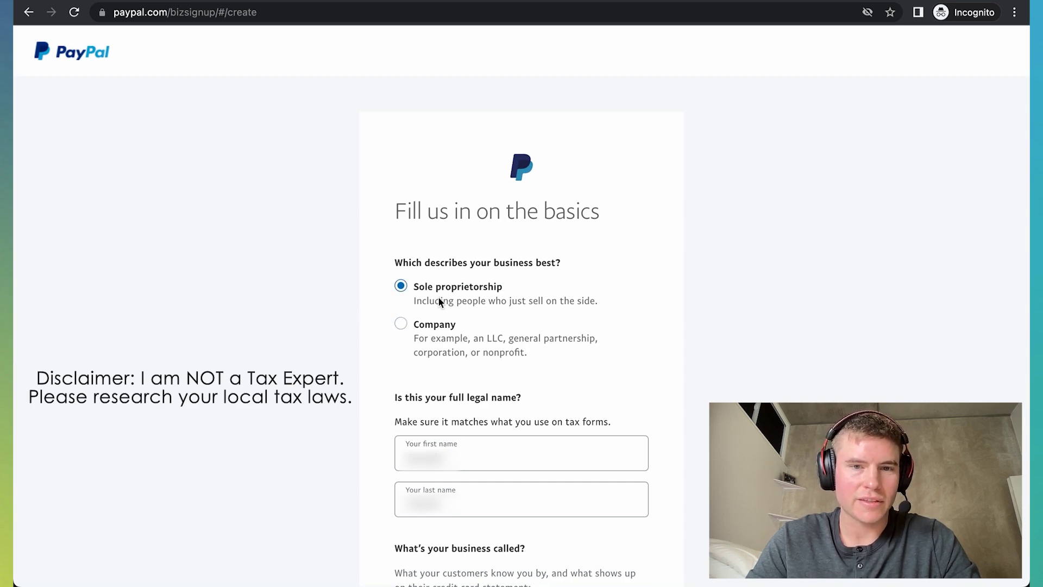
pyautogui.scroll(-6, 366, 343)
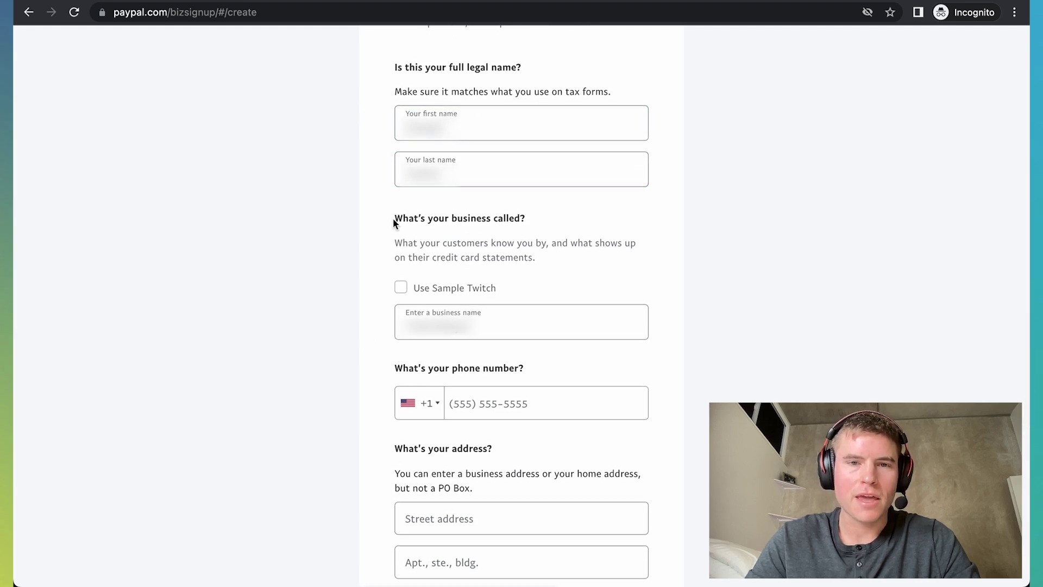
pyautogui.scroll(-1, 393, 223)
pyautogui.scroll(-2, 393, 223)
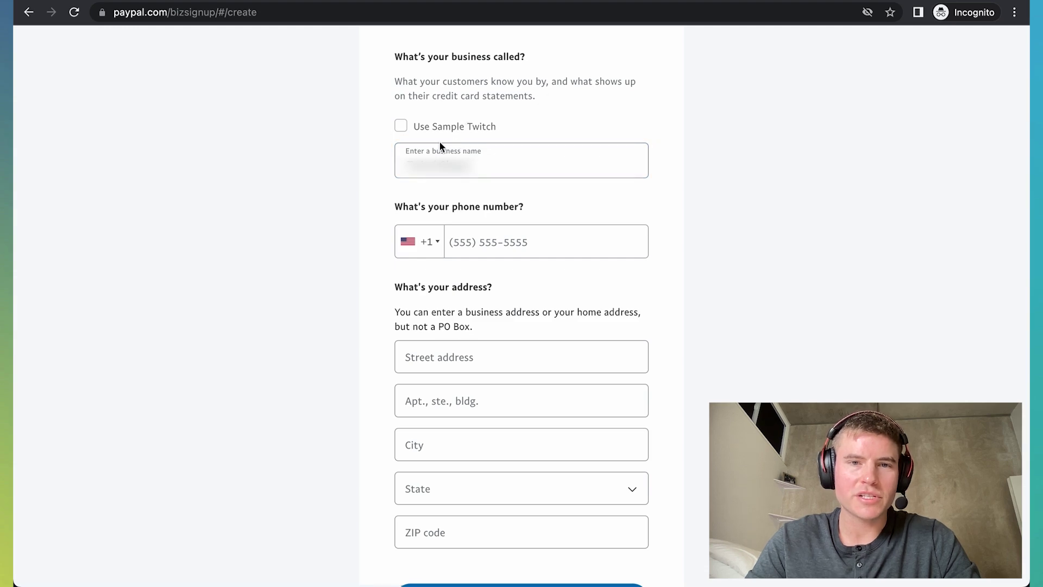
pyautogui.click(402, 127)
pyautogui.click(402, 127)
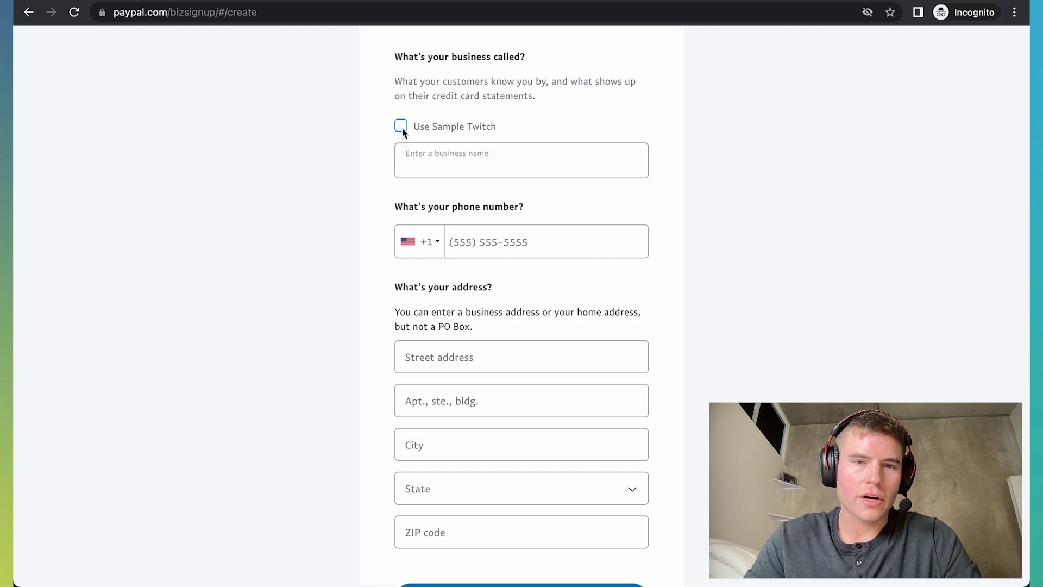
pyautogui.click(481, 170)
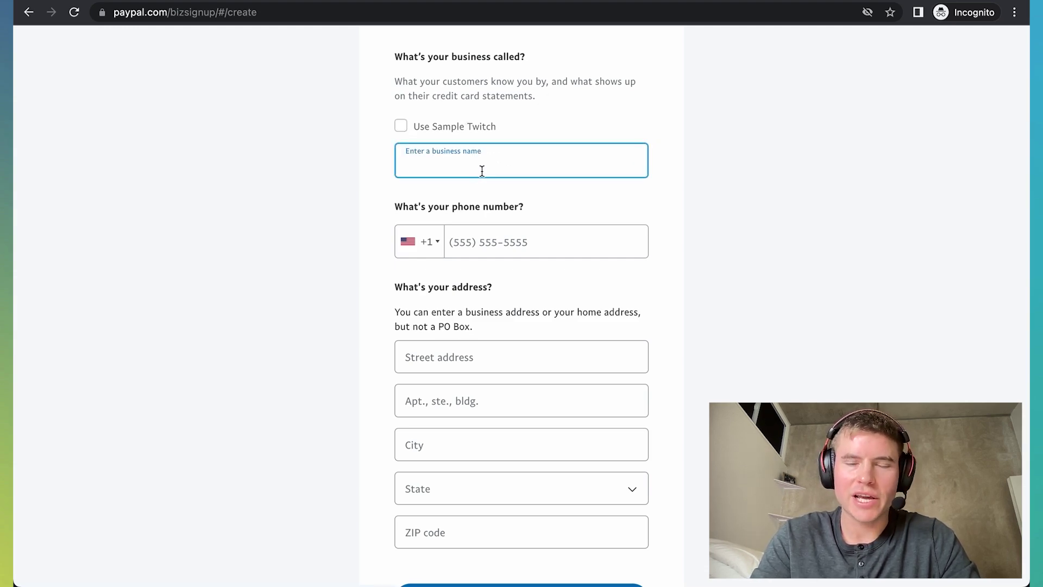
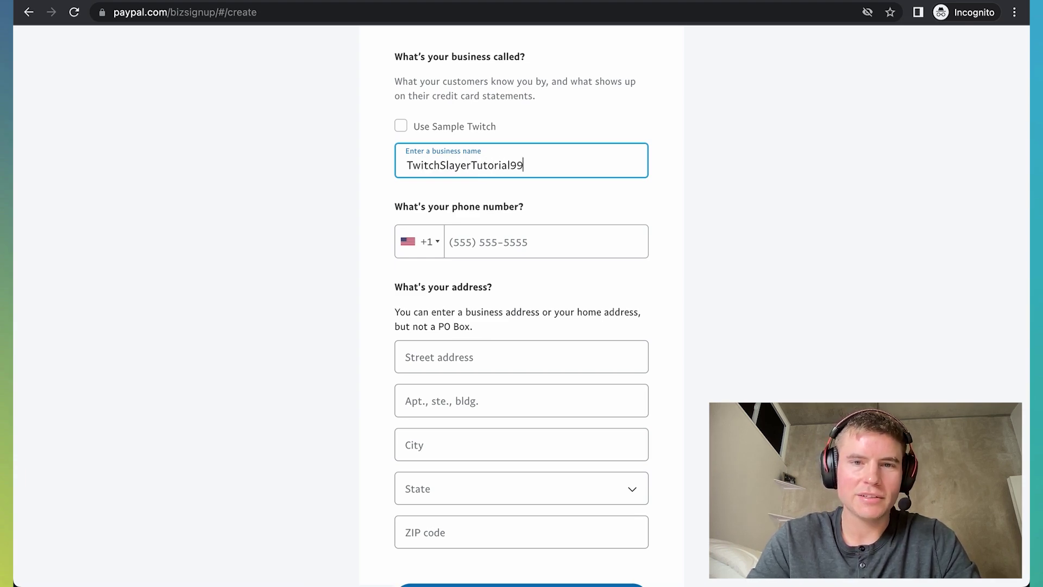
# Step: Paste in the phone number, fill in the business address, and save the basics
pyautogui.click(495, 243)
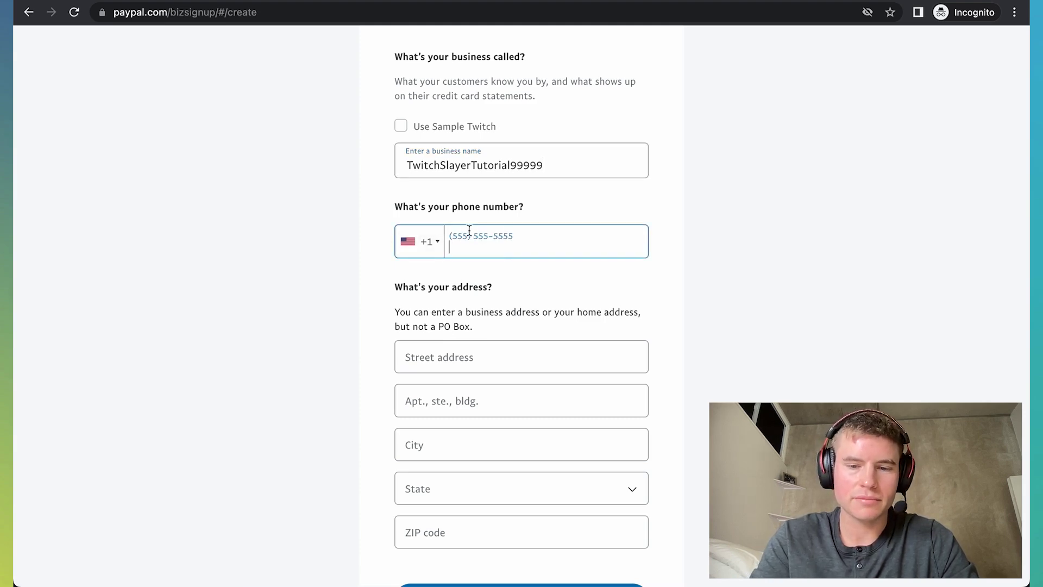
pyautogui.hotkey('ctrl', 'v')
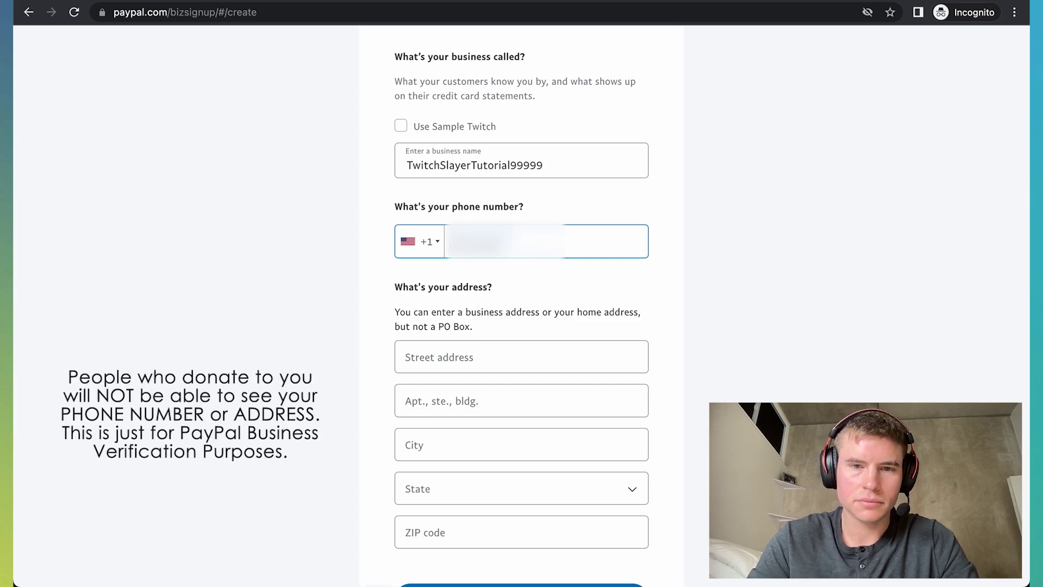
pyautogui.scroll(-2, 468, 368)
pyautogui.click(470, 370)
pyautogui.click(328, 278)
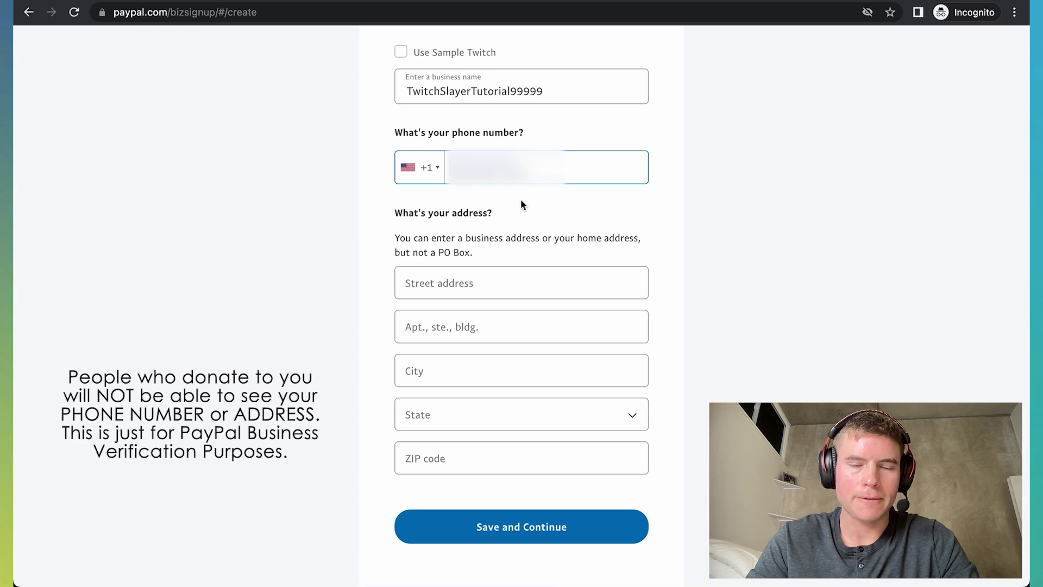
pyautogui.click(430, 270)
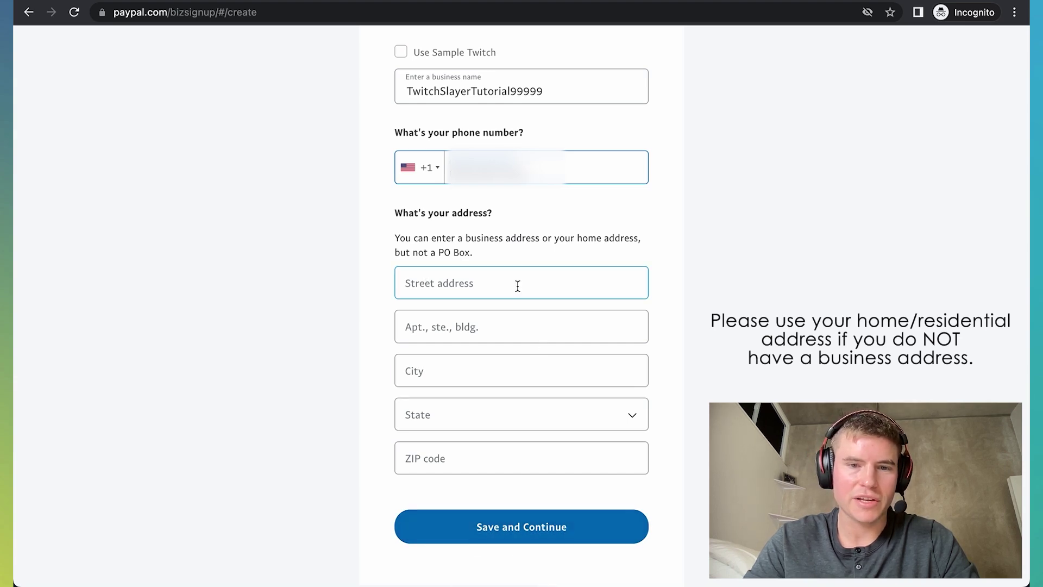
pyautogui.click(546, 532)
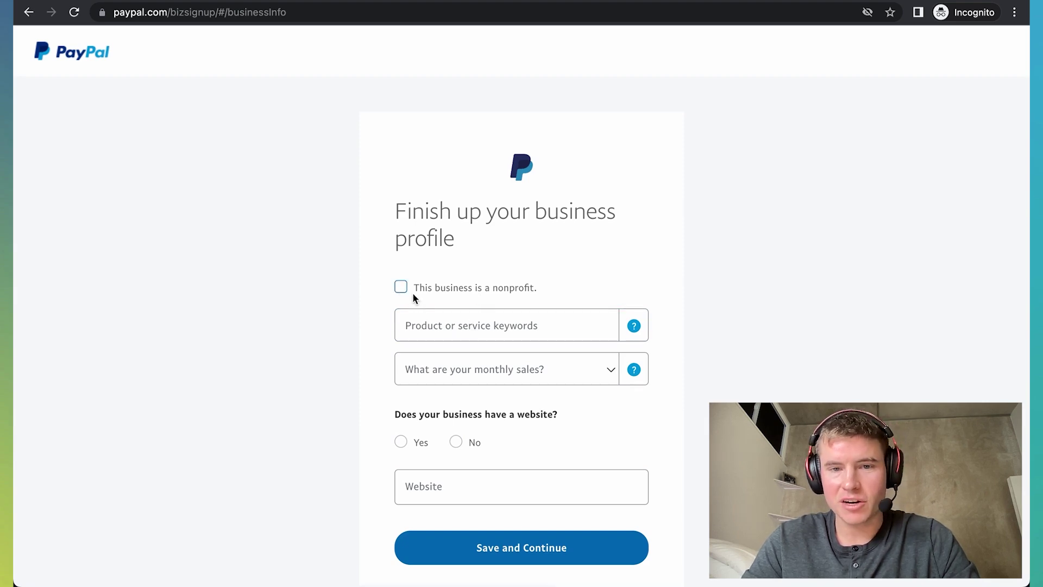
# Step: Describe the business with keyword 'stream', choosing the cable and pay television category
pyautogui.click(450, 327)
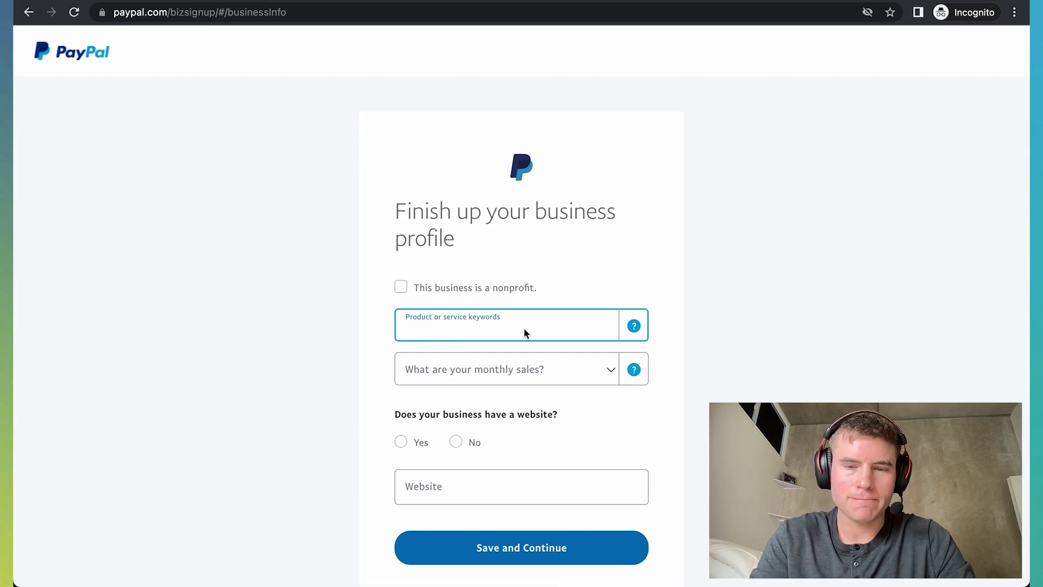
pyautogui.write('strea')
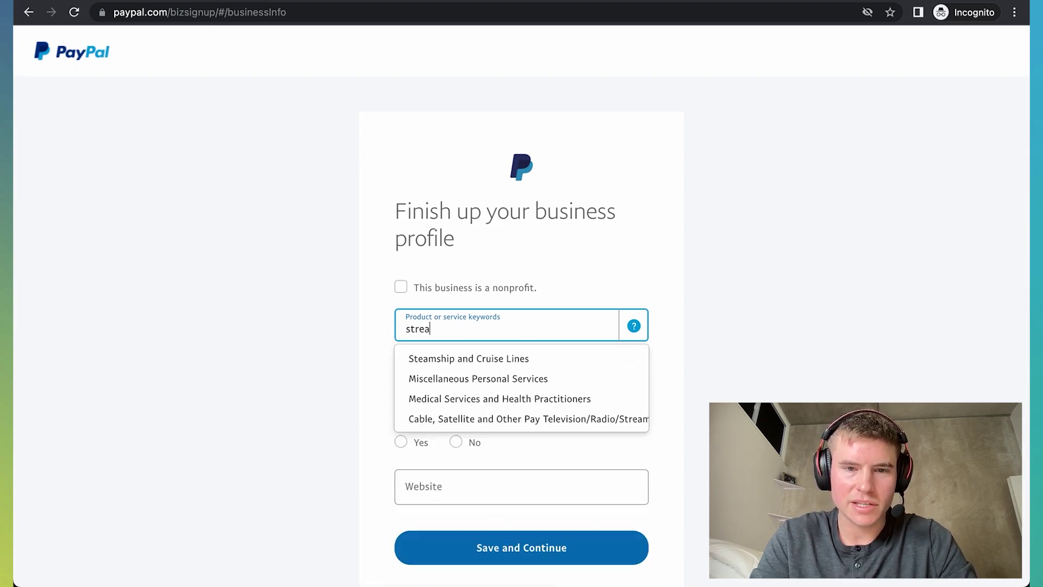
pyautogui.write('m')
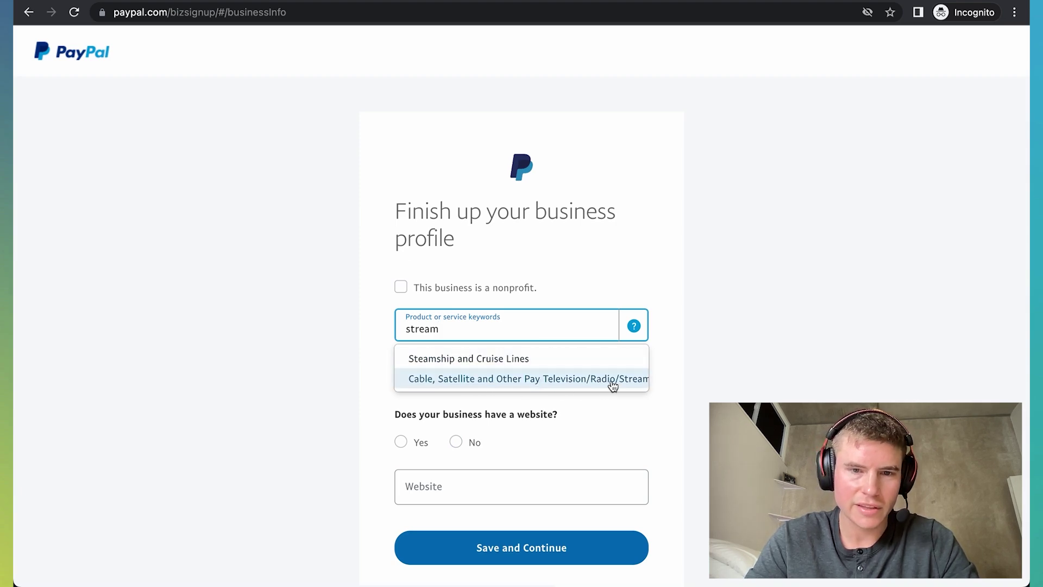
pyautogui.click(593, 381)
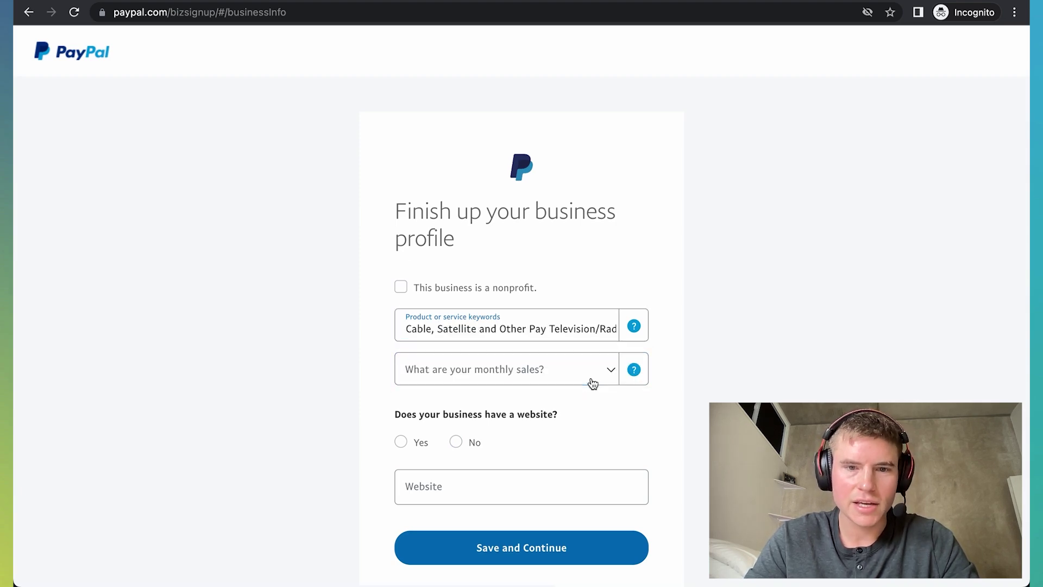
# Step: Set monthly sales to Up to USD $4,999, no website, decline the debit Mastercard, and save
pyautogui.click(506, 374)
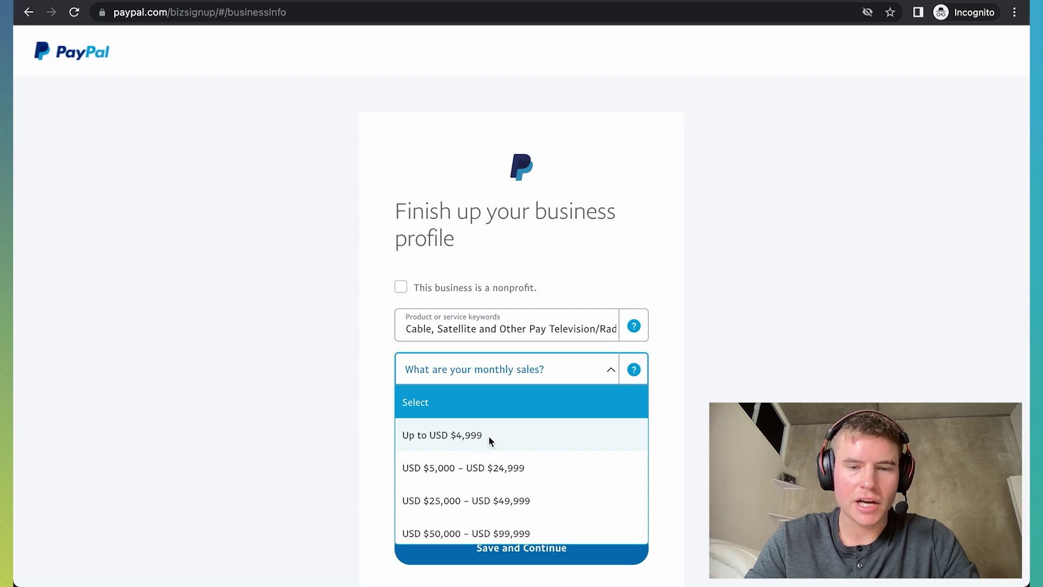
pyautogui.click(470, 436)
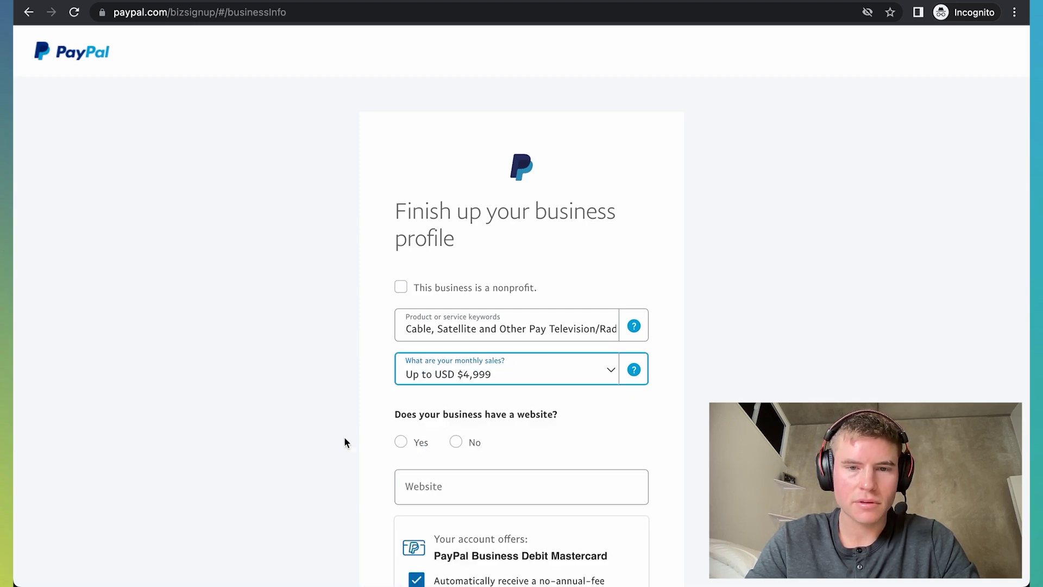
pyautogui.scroll(-3, 424, 438)
pyautogui.scroll(-2, 422, 439)
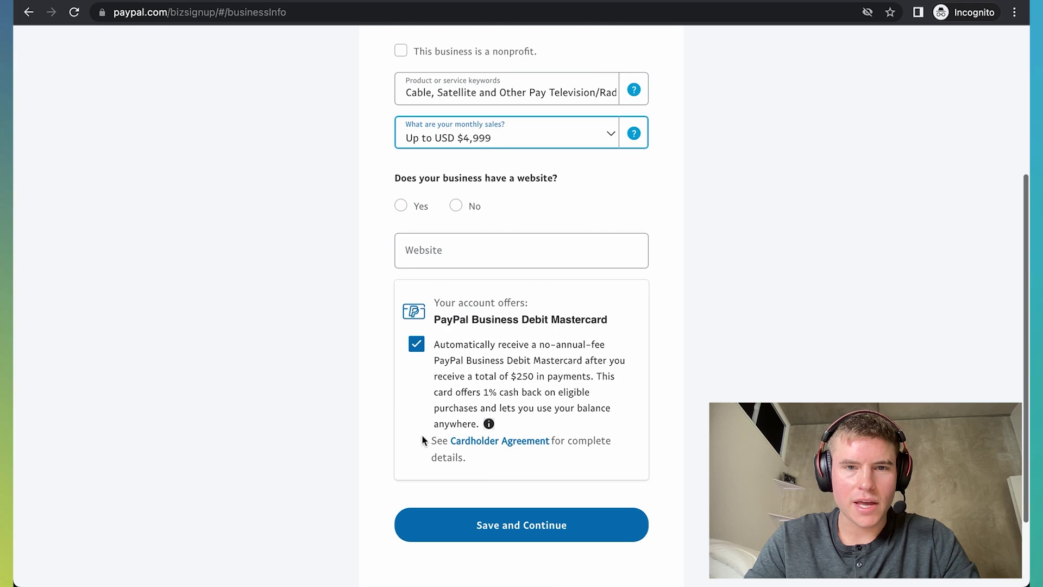
pyautogui.click(456, 205)
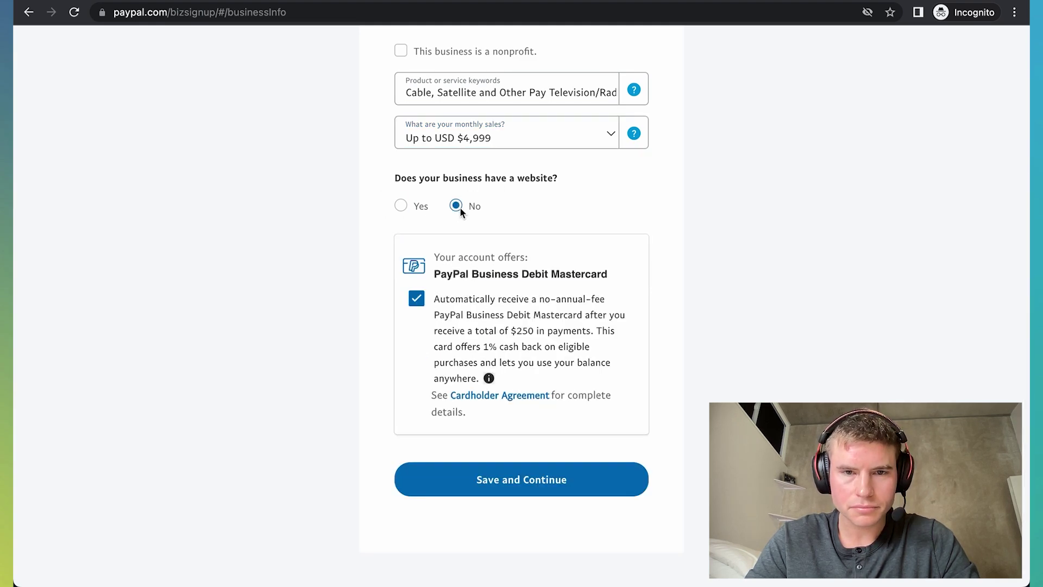
pyautogui.click(417, 305)
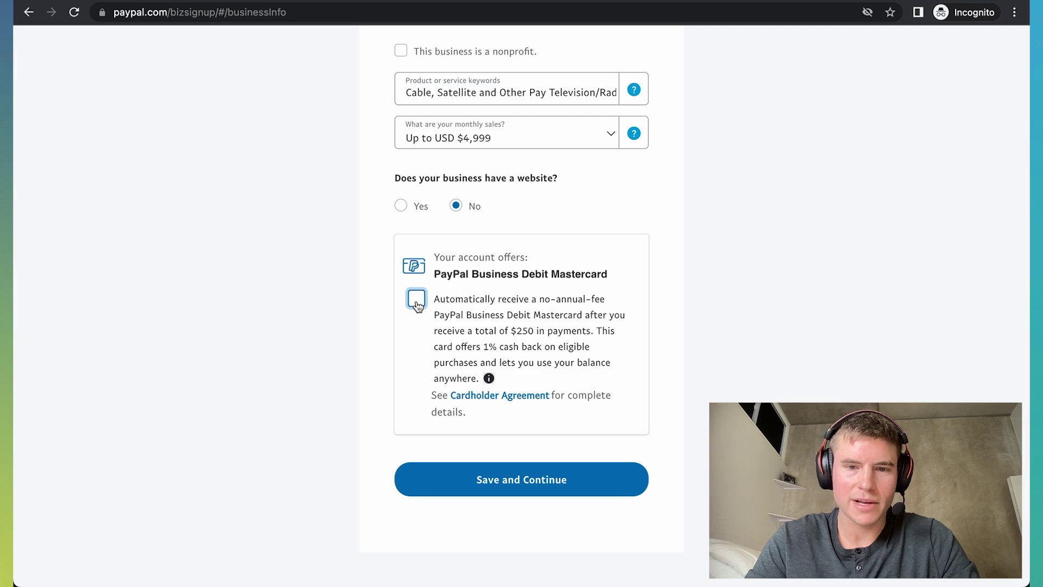
pyautogui.click(526, 481)
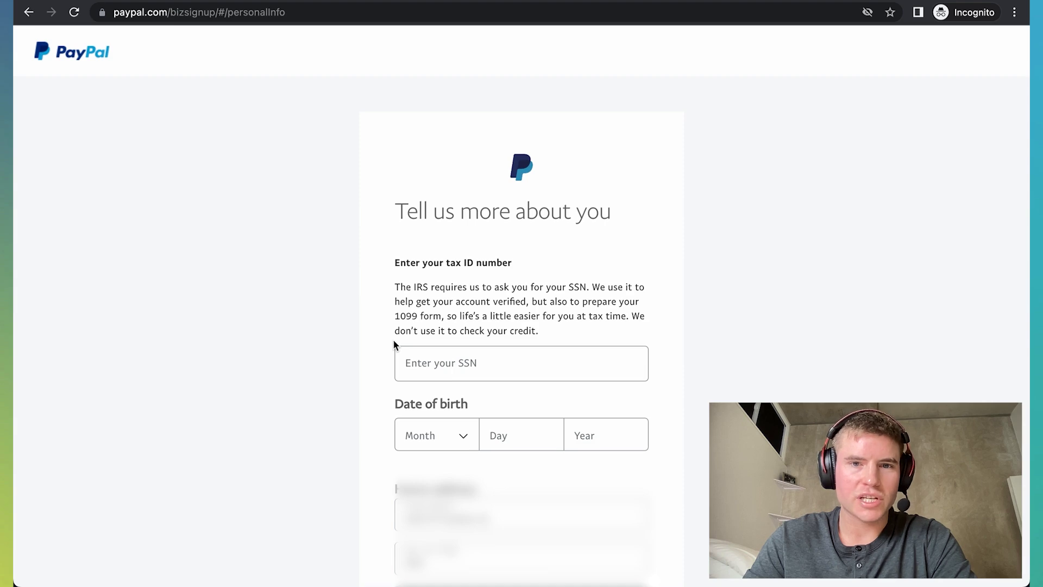
# Step: Fill the SSN field on 'Tell us more about you' and submit the personal details
pyautogui.scroll(-5, 445, 348)
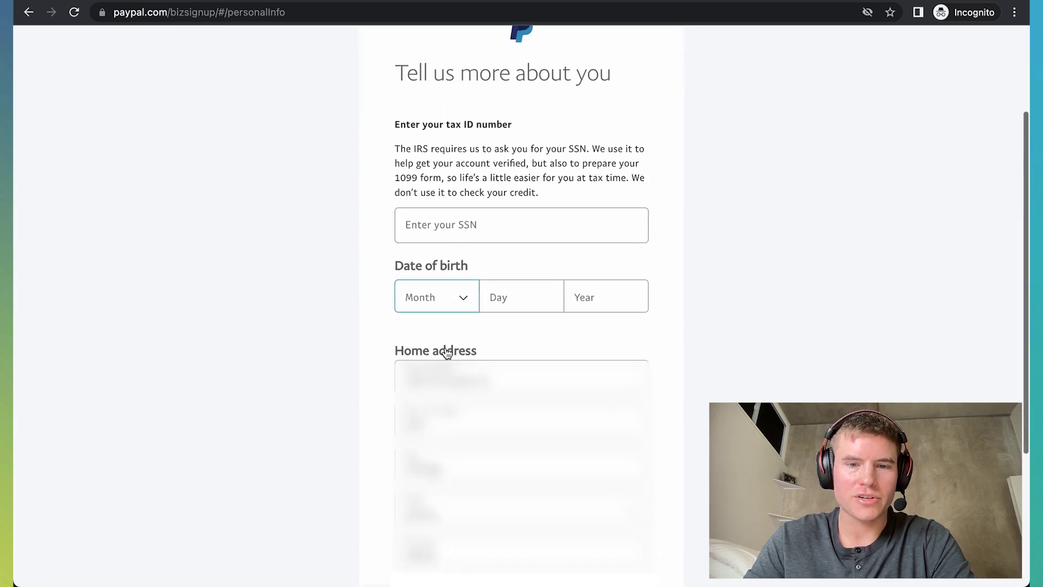
pyautogui.scroll(-3, 446, 350)
pyautogui.scroll(4, 446, 351)
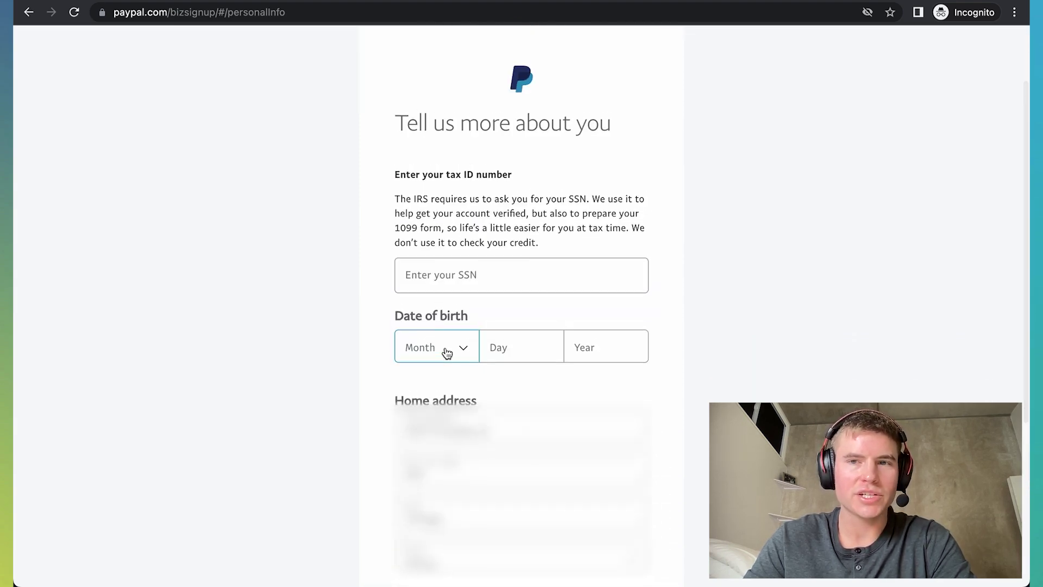
pyautogui.scroll(1, 447, 353)
pyautogui.scroll(-1, 447, 353)
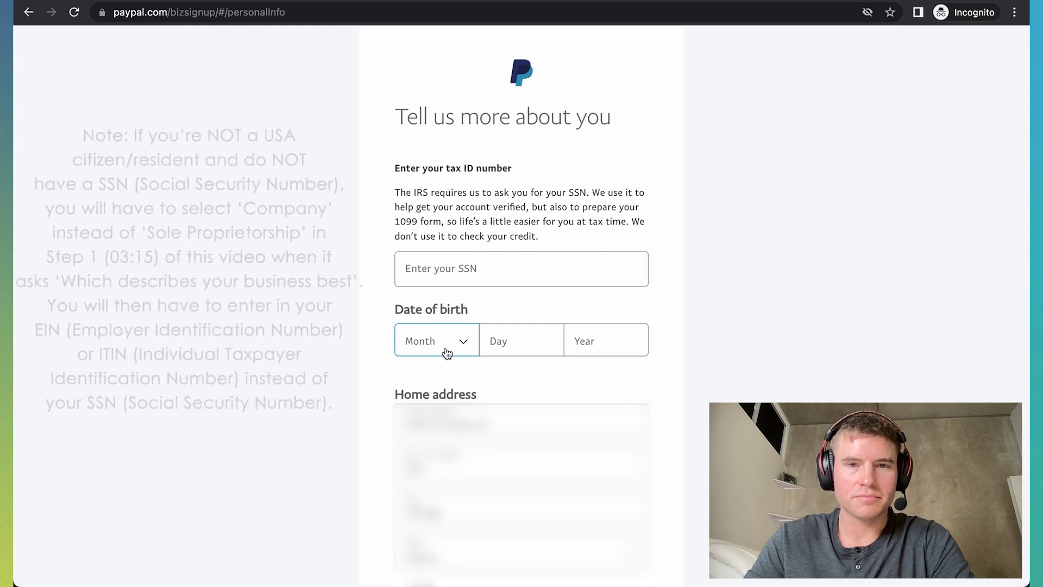
pyautogui.click(487, 276)
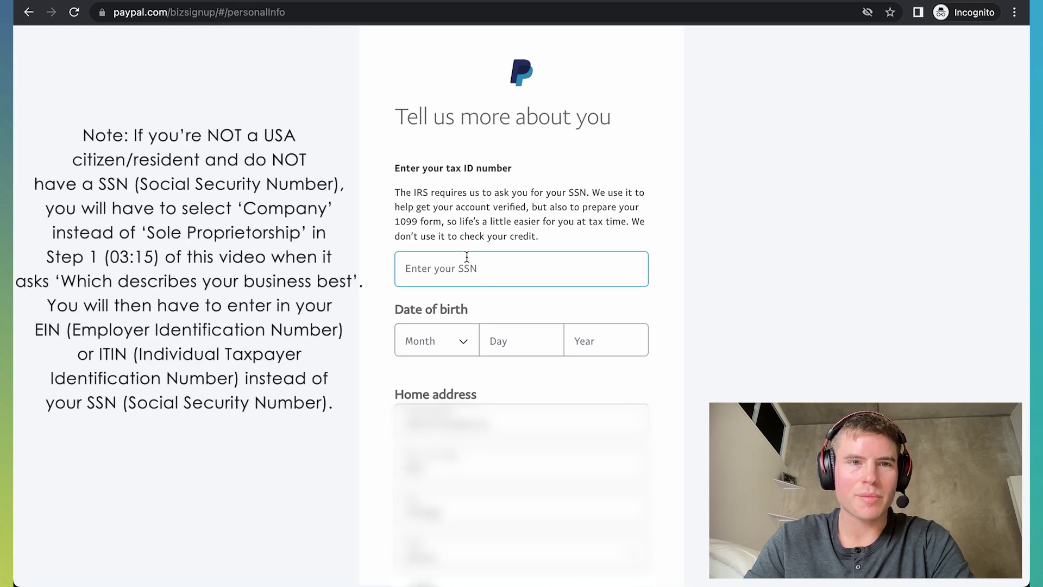
pyautogui.scroll(-5, 467, 257)
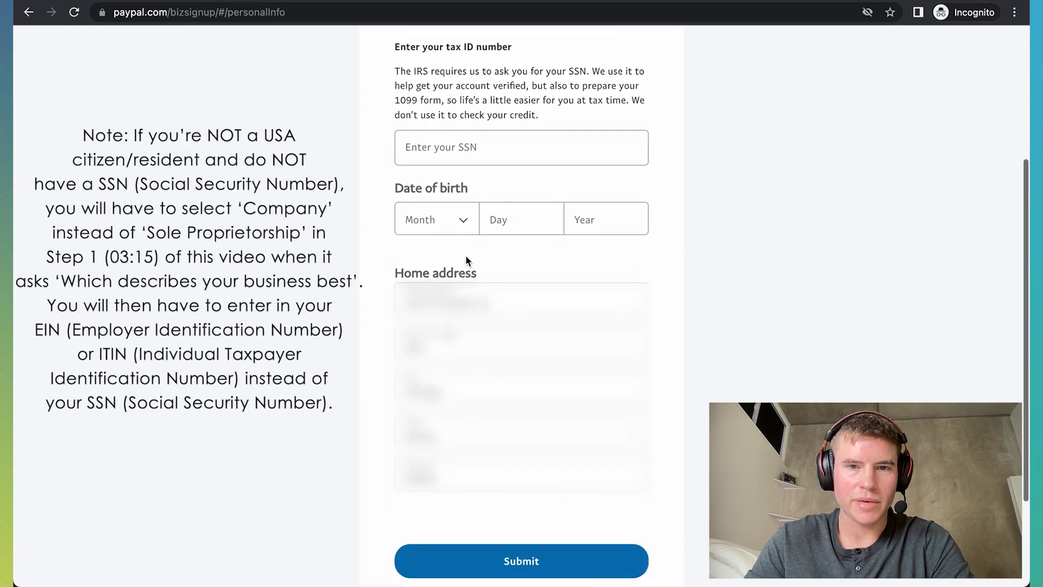
pyautogui.click(578, 544)
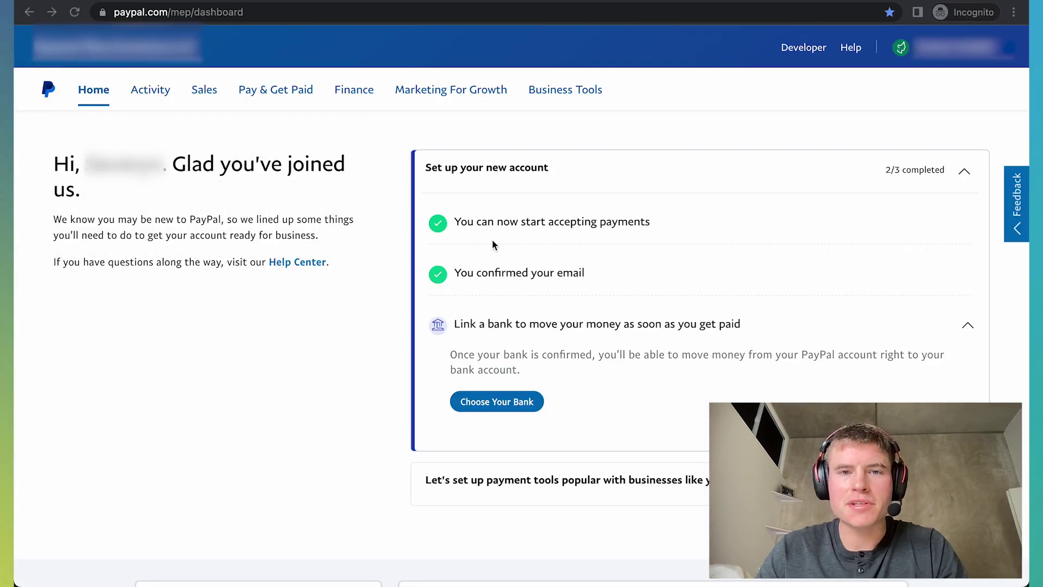
pyautogui.moveTo(455, 272); pyautogui.dragTo(578, 275)
pyautogui.click(577, 274)
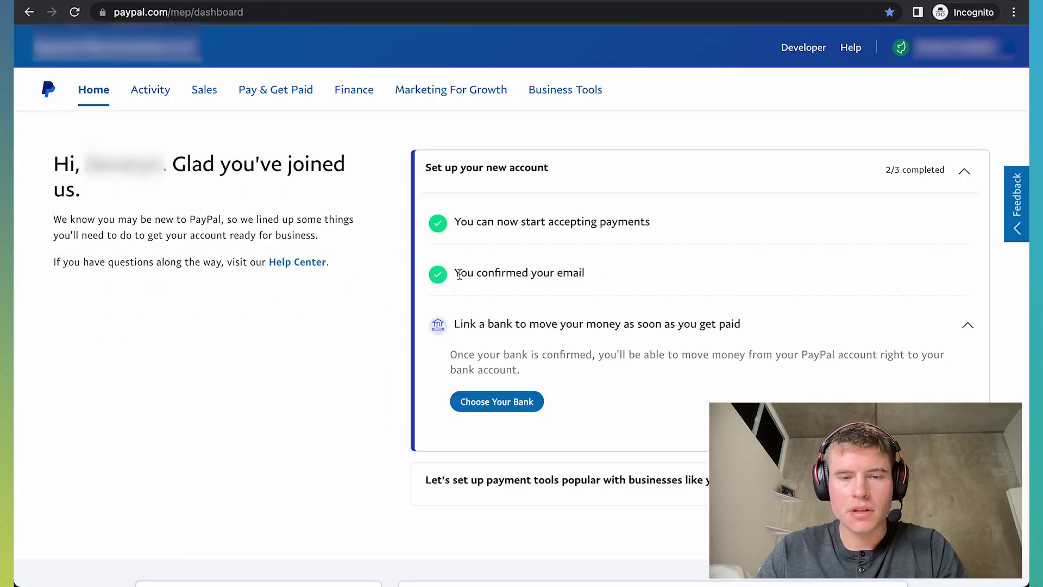
pyautogui.moveTo(455, 325); pyautogui.dragTo(741, 326)
pyautogui.click(759, 331)
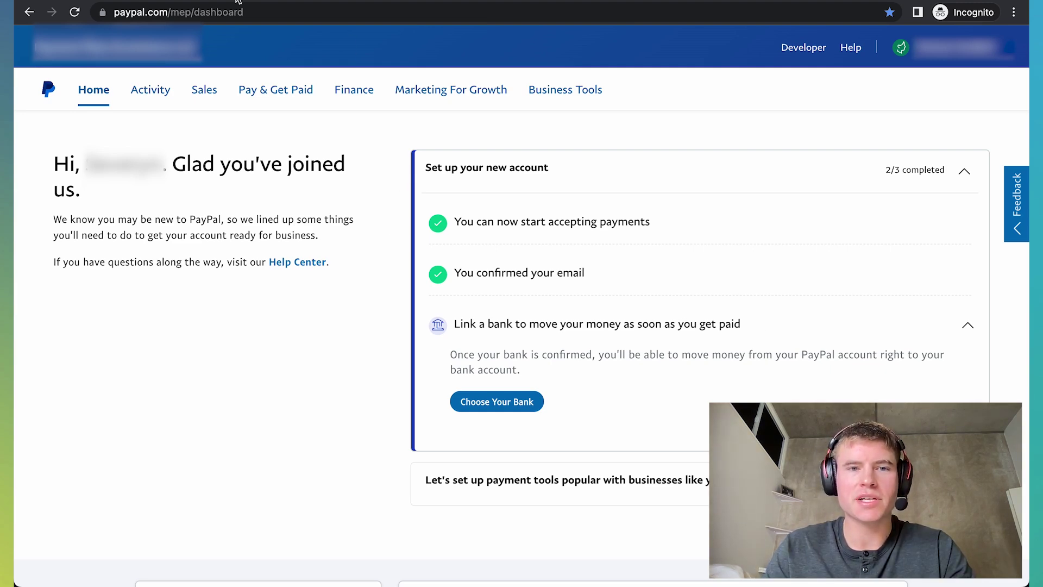
# Step: In Streamlabs, connect the PayPal Plus tip method and confirm in the Connect PayPal dialog
pyautogui.click(169, 1)
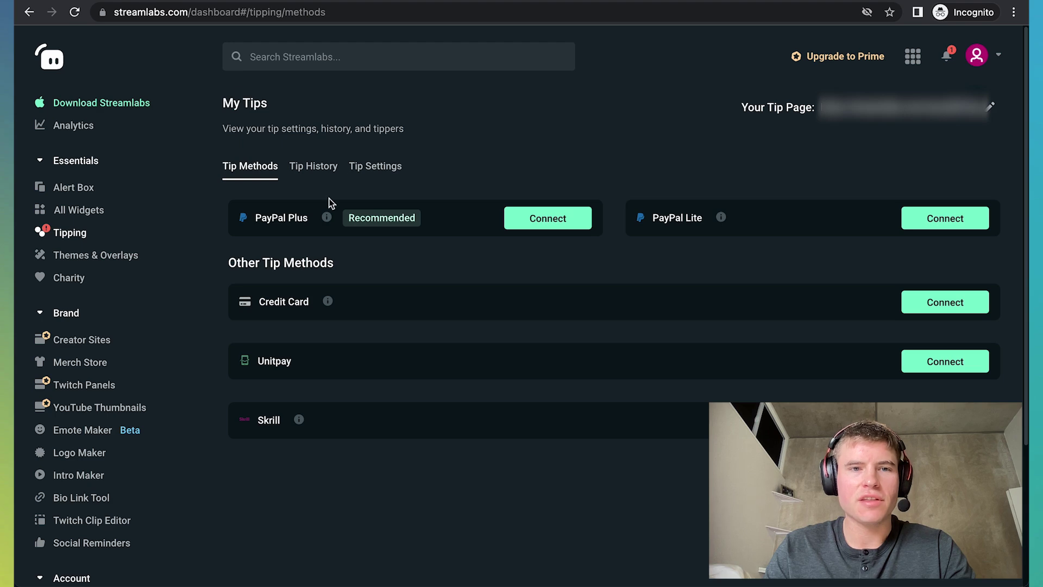
pyautogui.moveTo(237, 223); pyautogui.dragTo(309, 225)
pyautogui.click(547, 219)
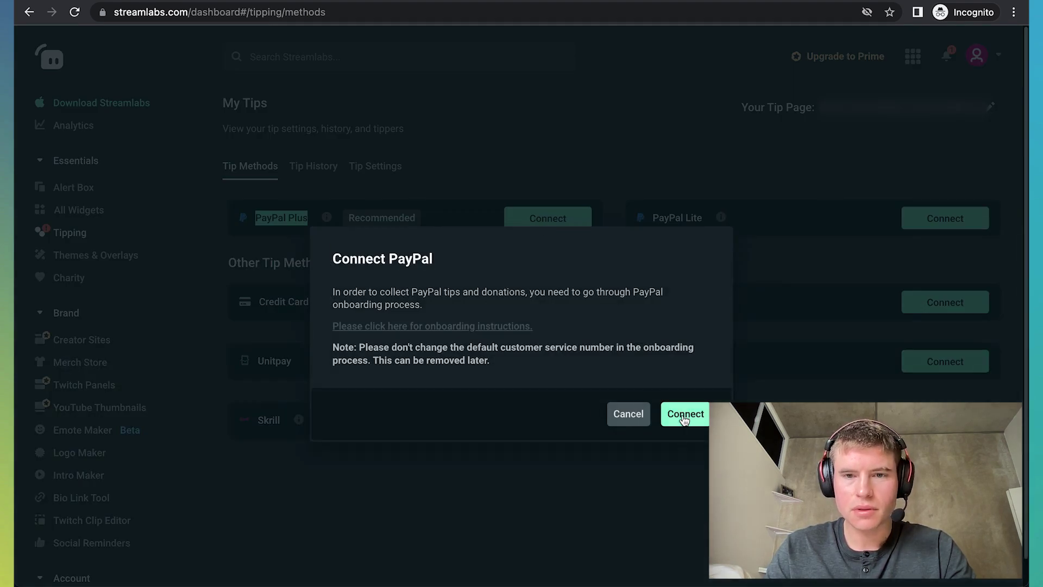
pyautogui.click(683, 420)
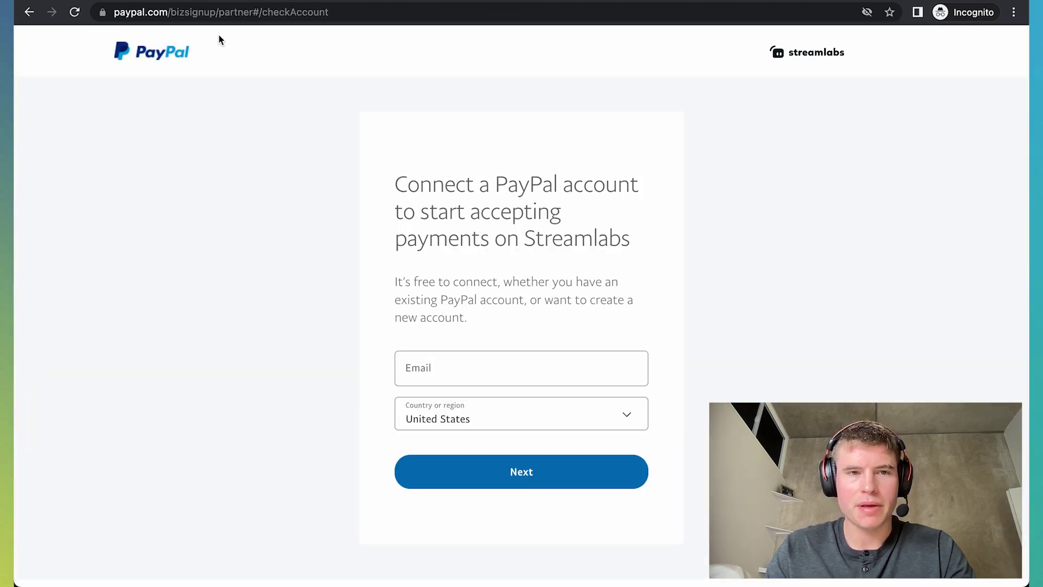
# Step: Enter the new account's Gmail address on PayPal's Streamlabs connection page and continue
pyautogui.click(459, 363)
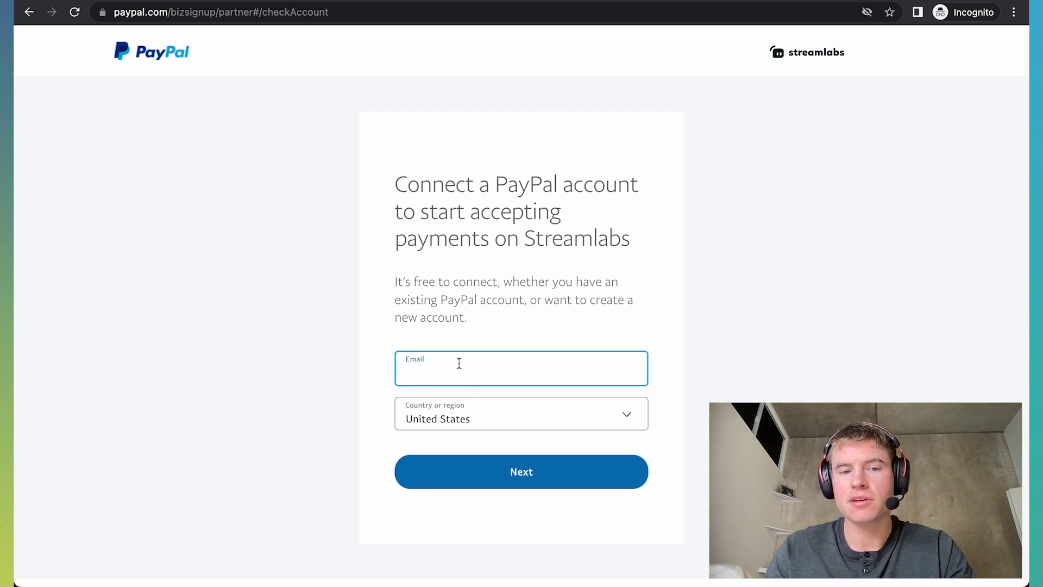
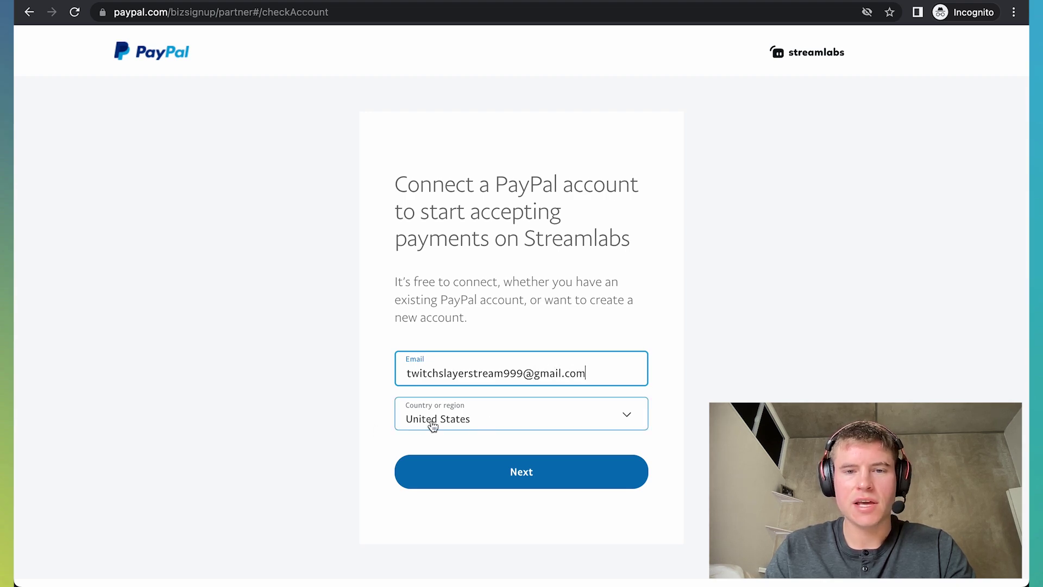
pyautogui.click(515, 471)
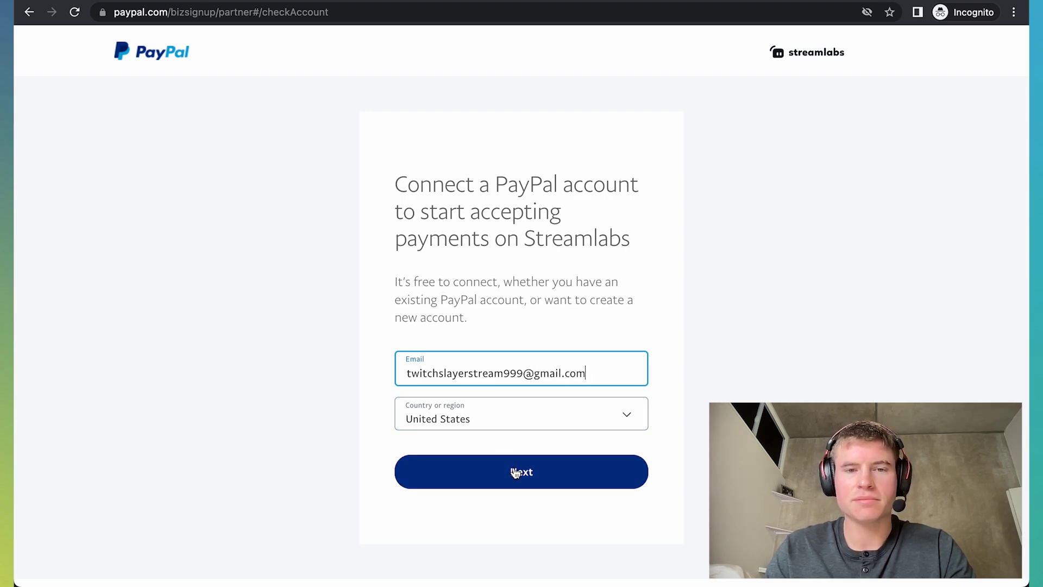